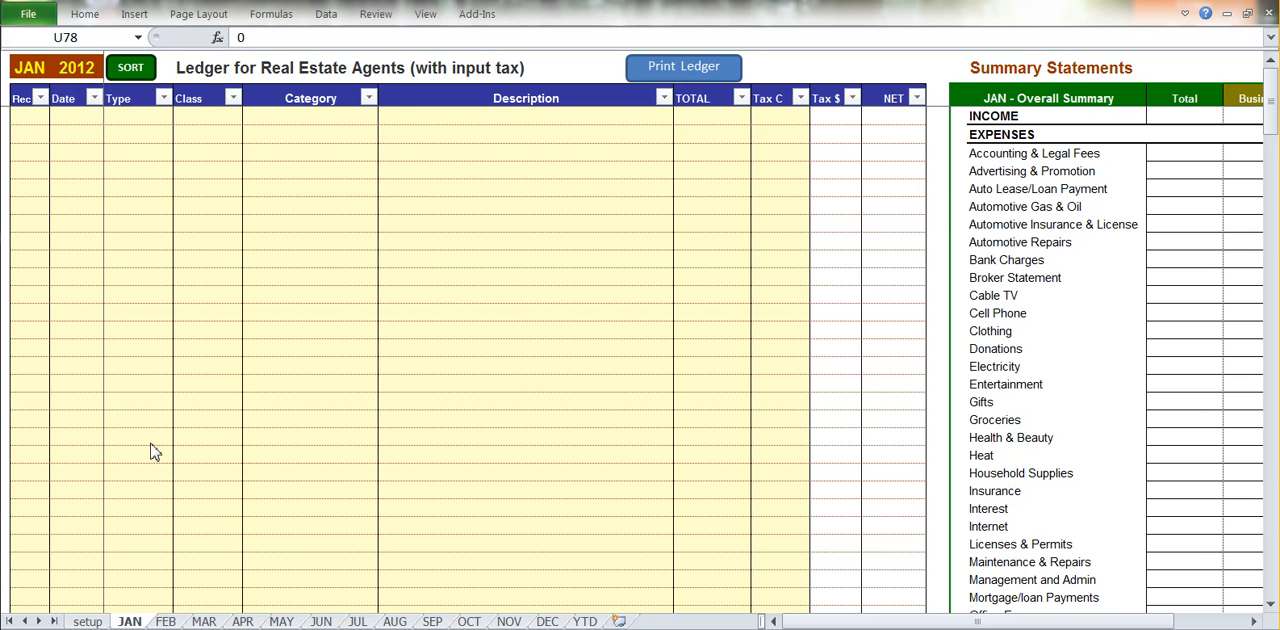
Look over the January ledger's entry columns and compare the ledger sheets of the following months.
click(453, 190)
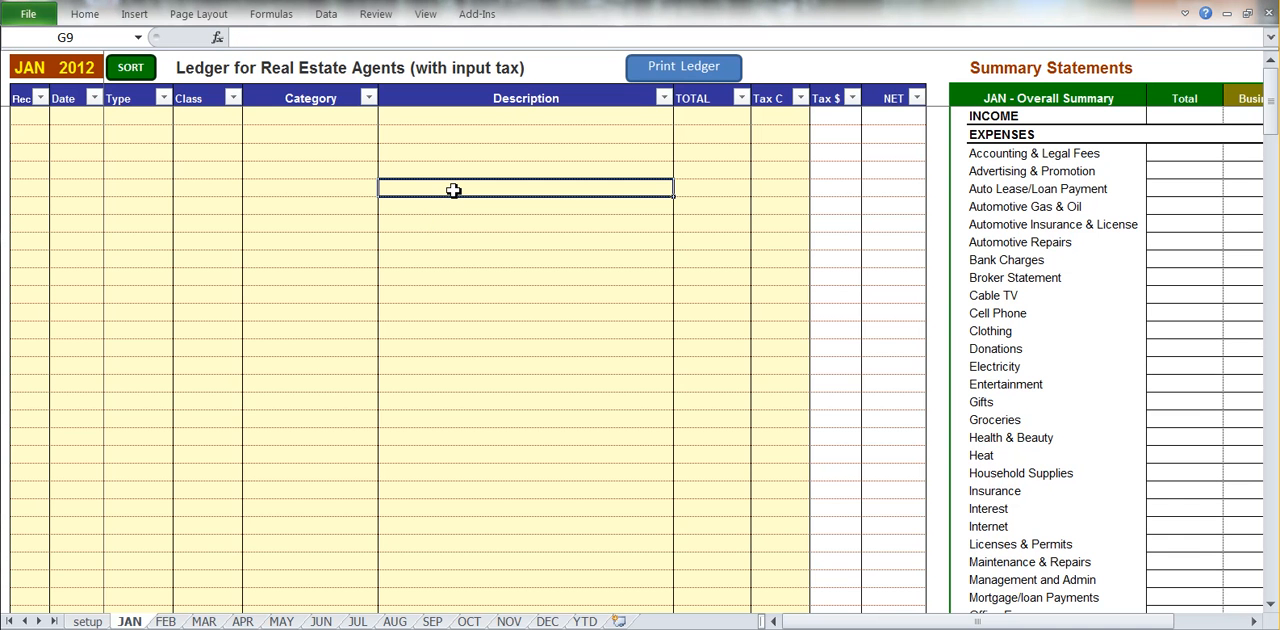
click(36, 69)
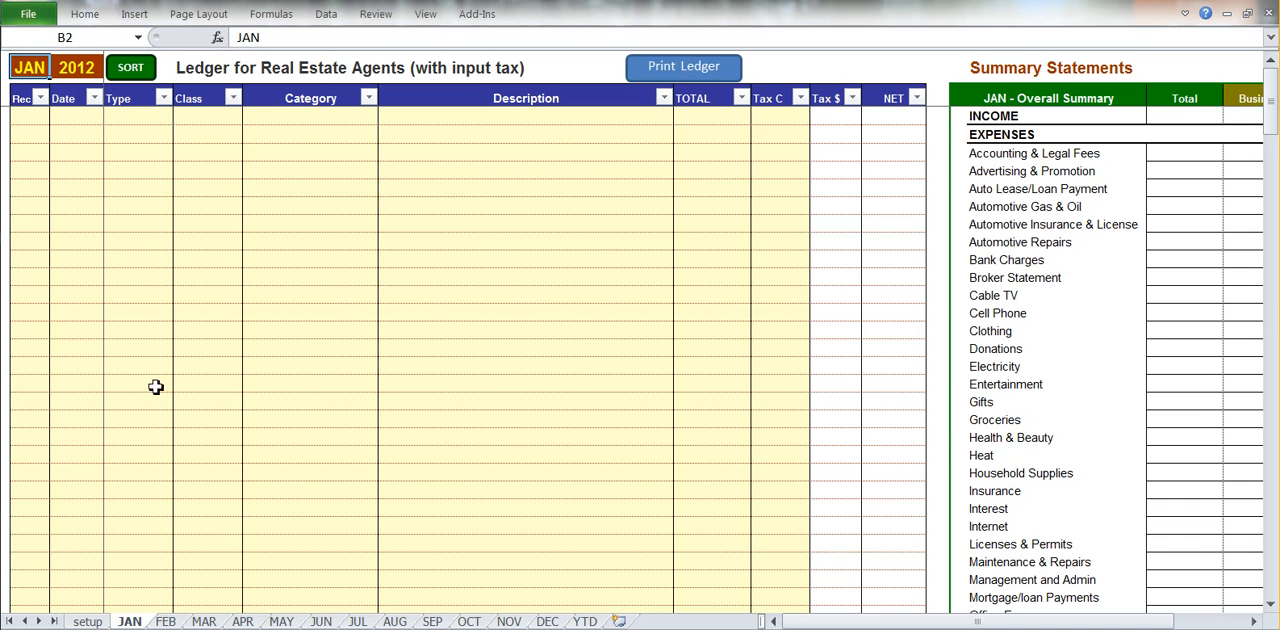
click(166, 621)
click(210, 621)
click(166, 621)
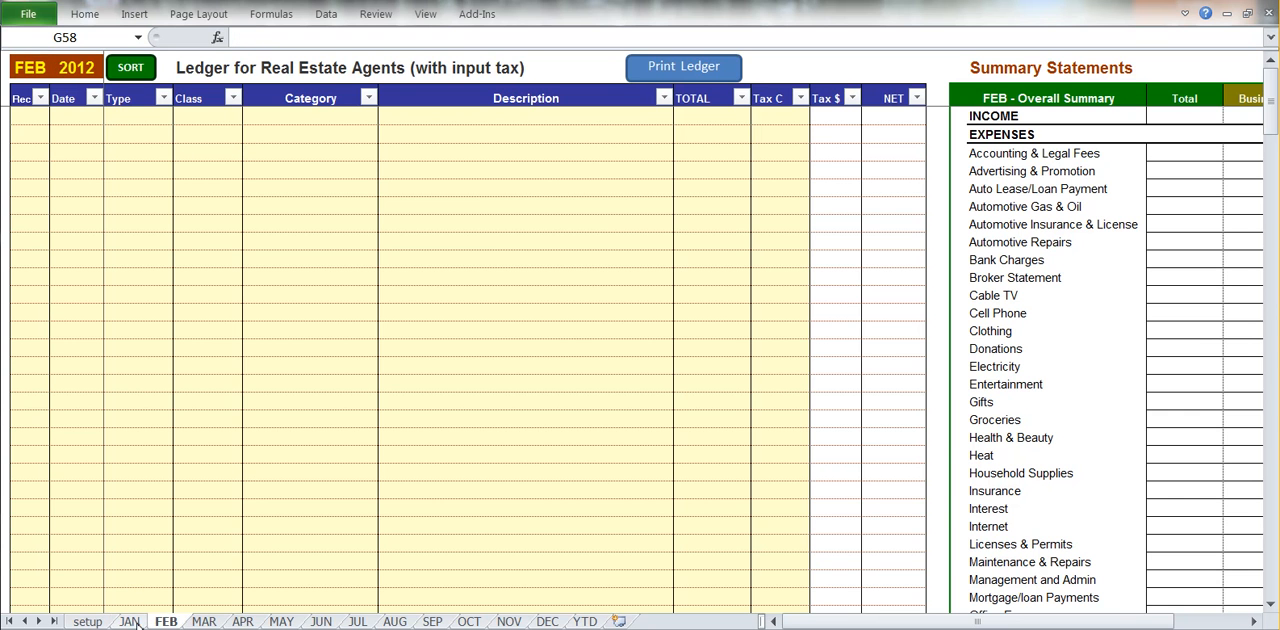
click(129, 621)
drag(78, 134, 760, 134)
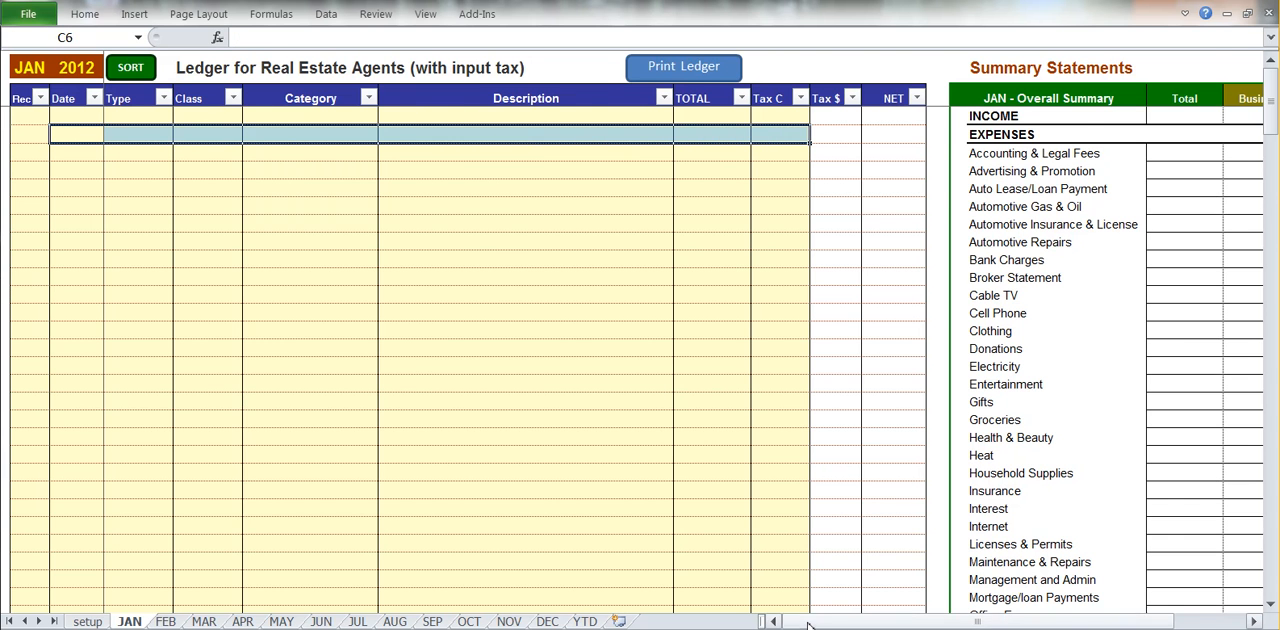
Examine January's Overall Summary and Business Only Summary statements beside the ledger.
drag(805, 622, 862, 622)
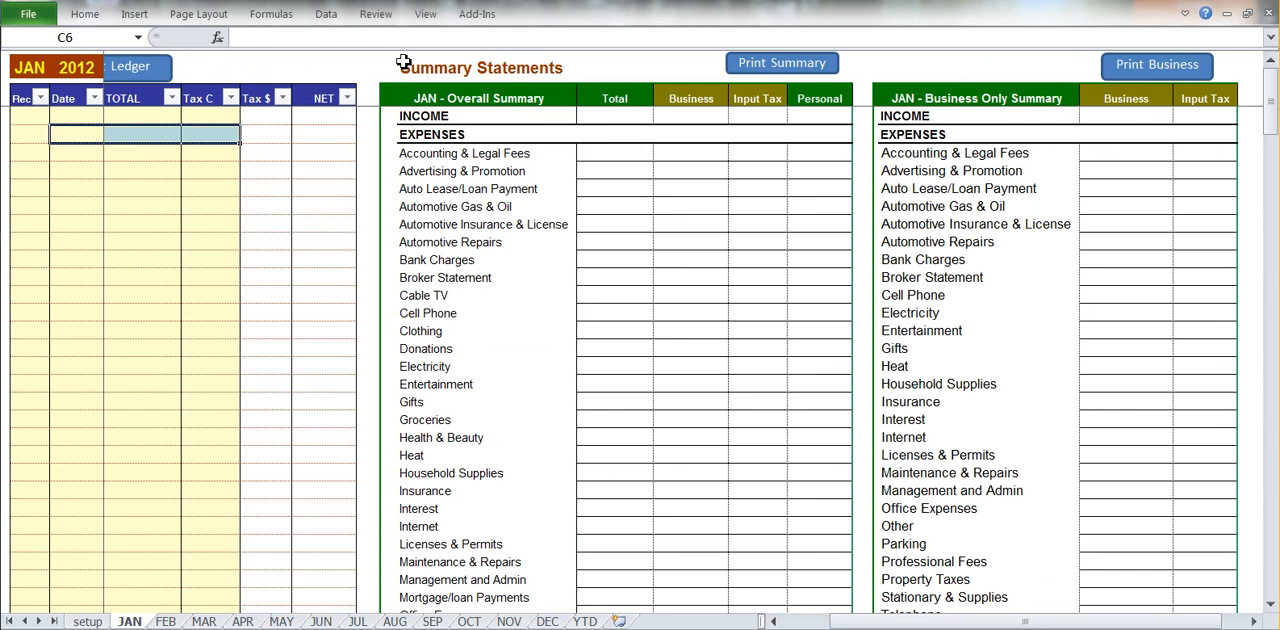
drag(385, 100, 799, 380)
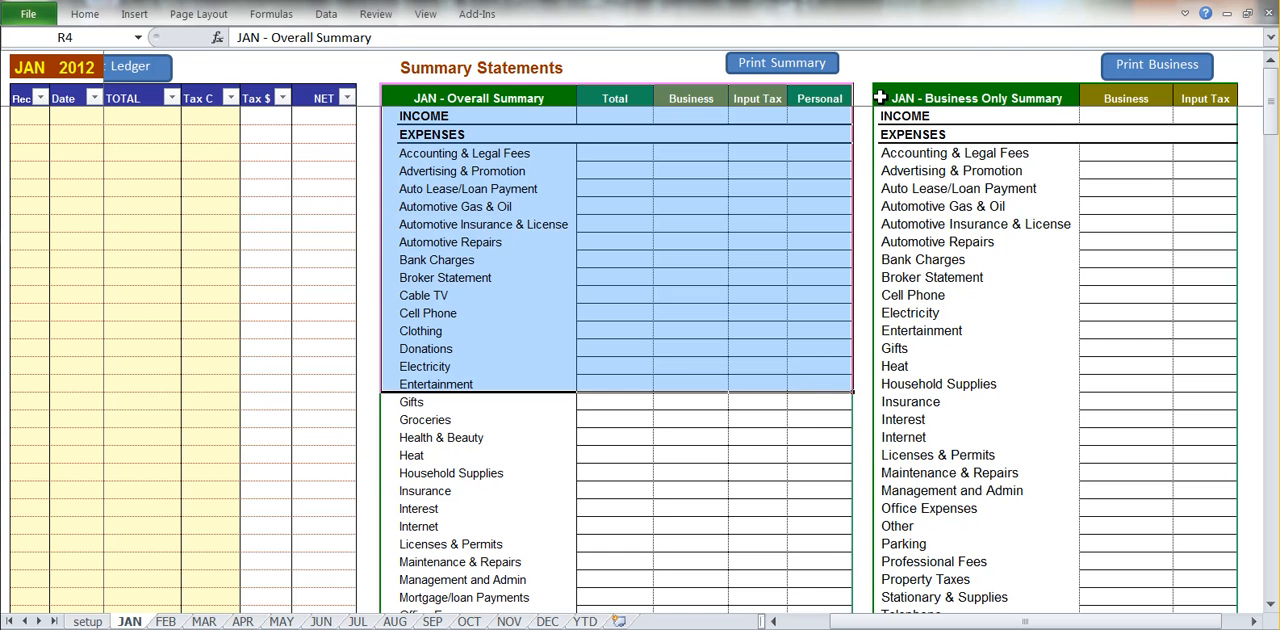
drag(893, 98, 1186, 355)
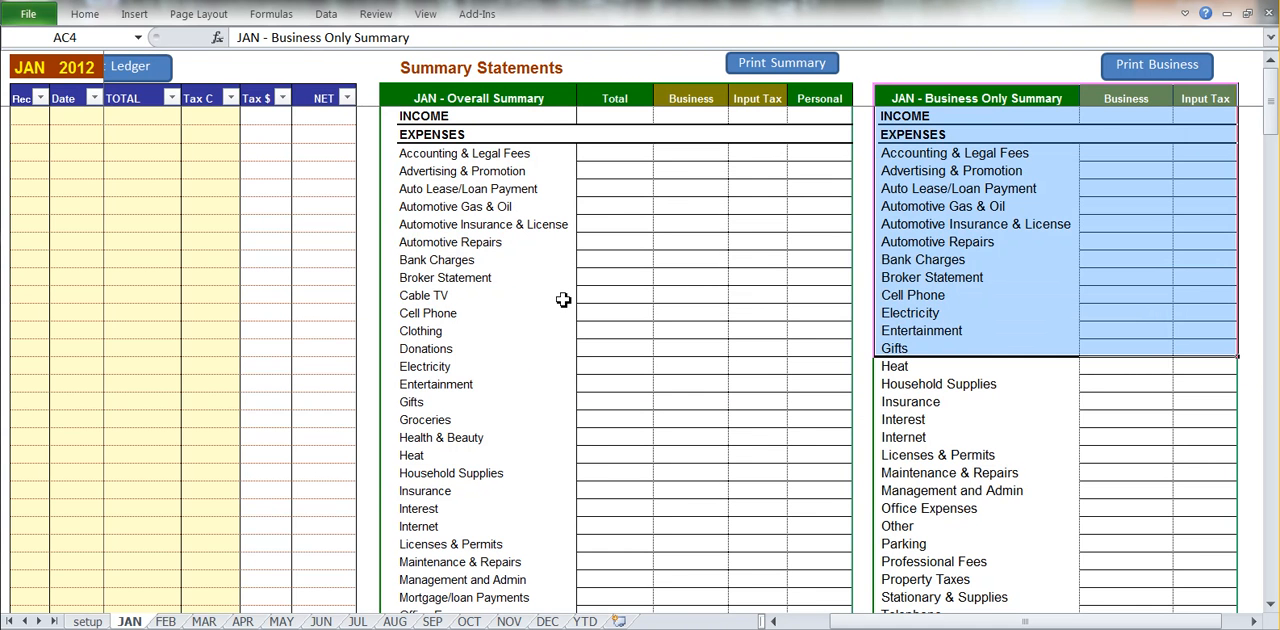
Examine January's monthly input tax summary, payment type summary with fund transfers, total receivables and reconciliation report.
scroll(563, 297, down, 13)
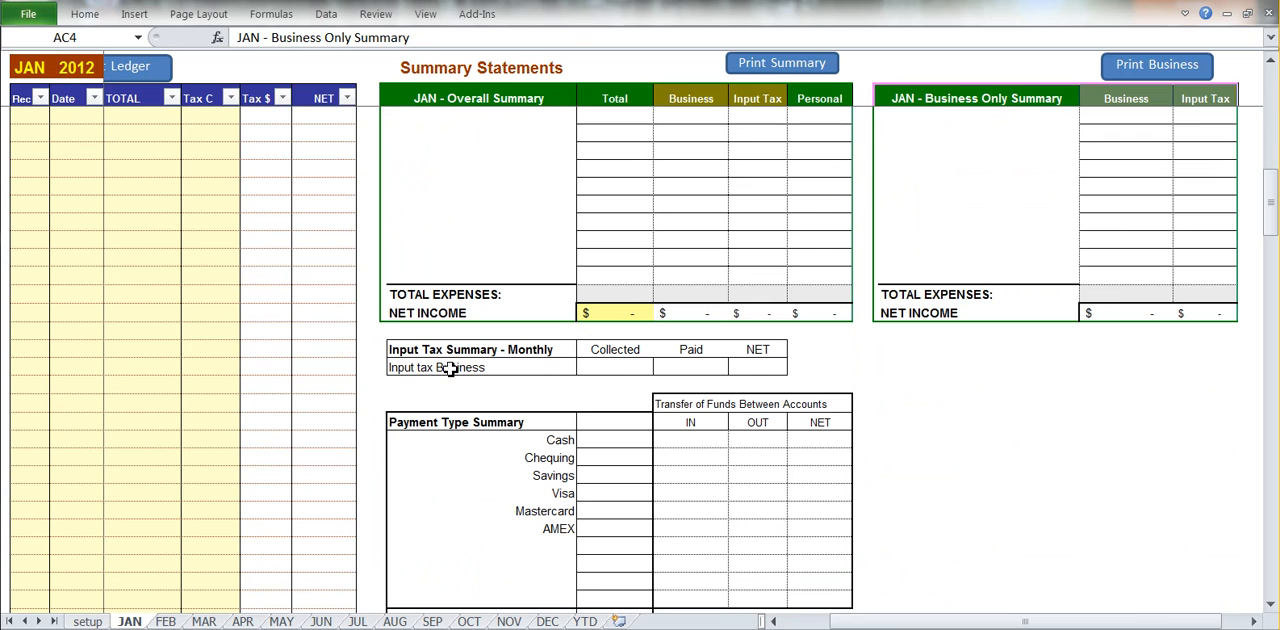
drag(396, 349, 745, 362)
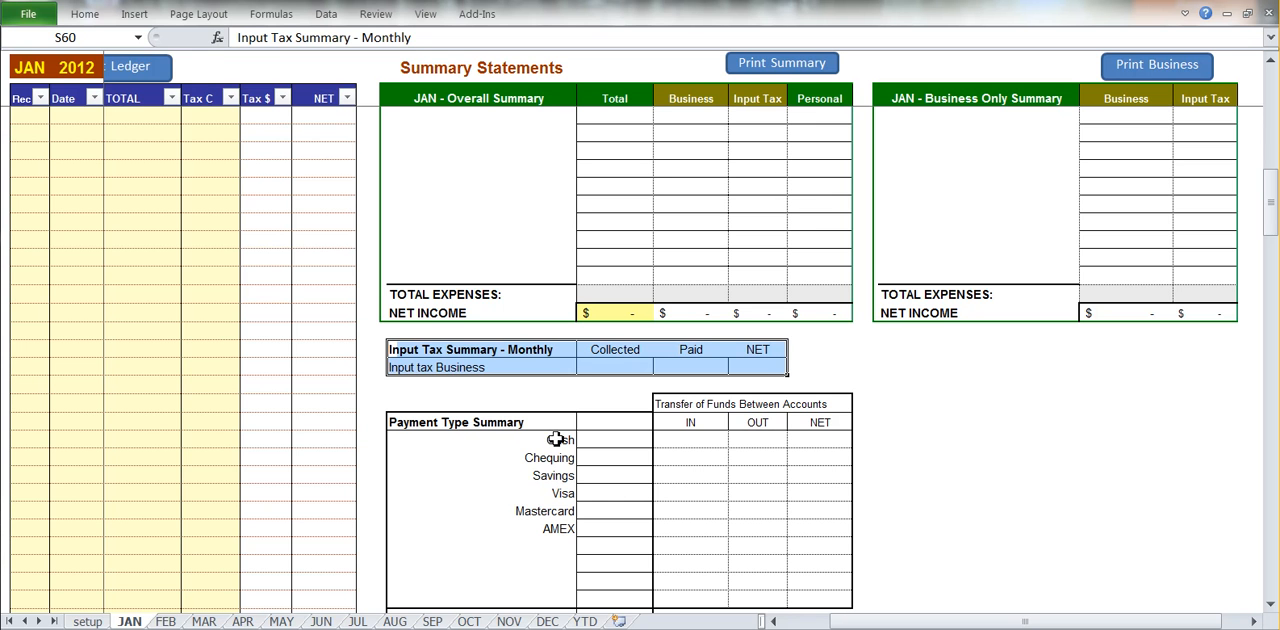
drag(557, 438, 628, 526)
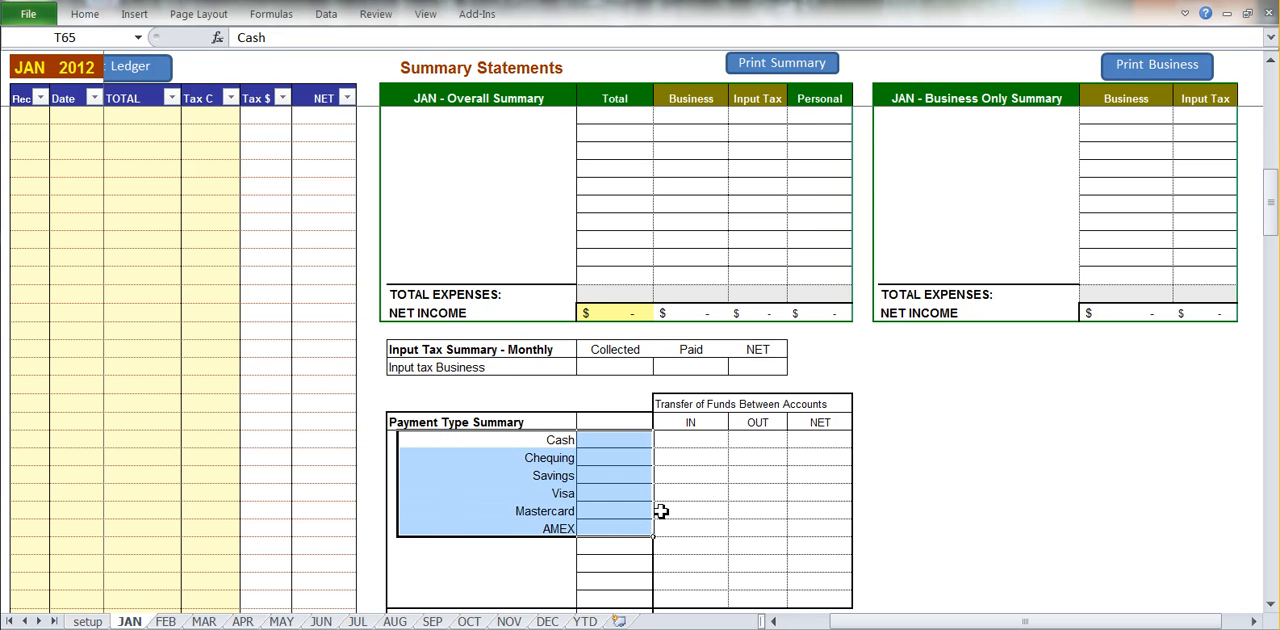
drag(685, 463, 817, 487)
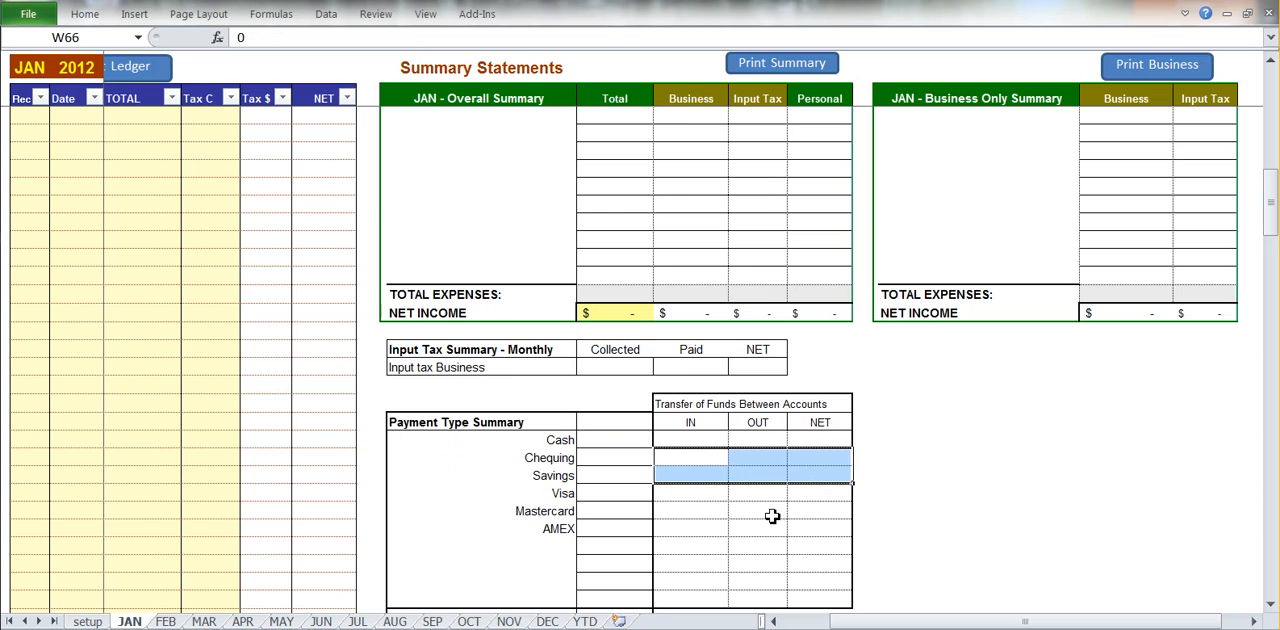
scroll(771, 515, down, 3)
click(634, 461)
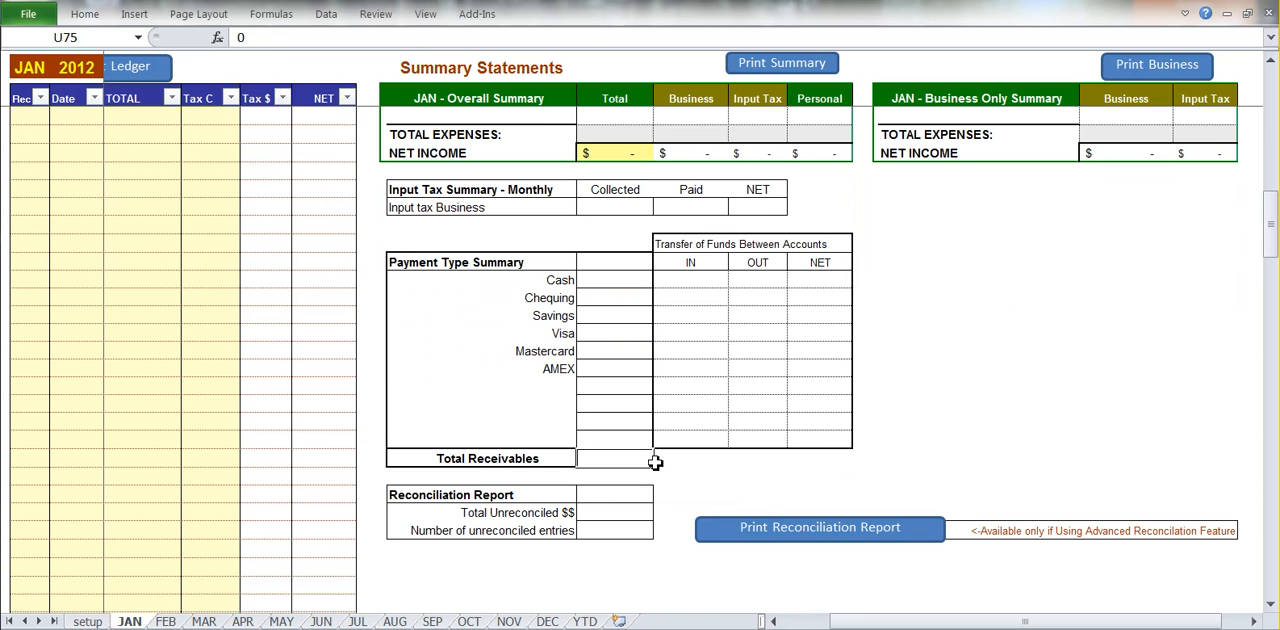
drag(624, 516, 627, 535)
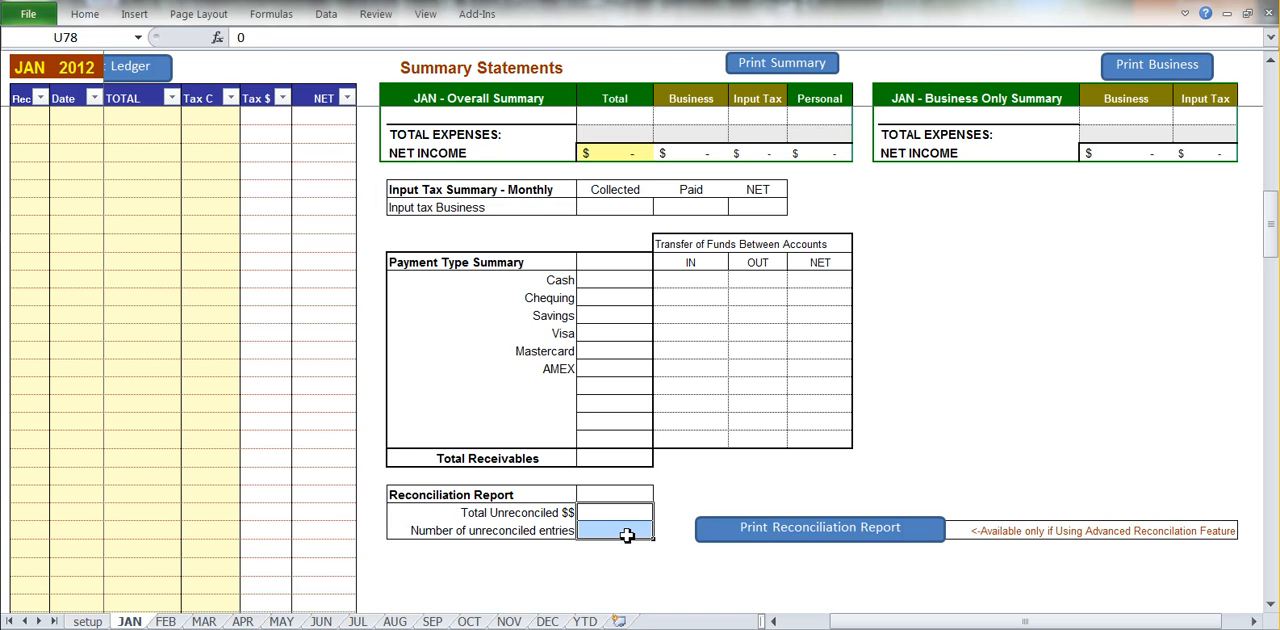
Open the YTD sheet and examine the year-to-date Business and Overall reports.
drag(862, 621, 795, 619)
scroll(520, 379, up, 4)
scroll(520, 379, up, 10)
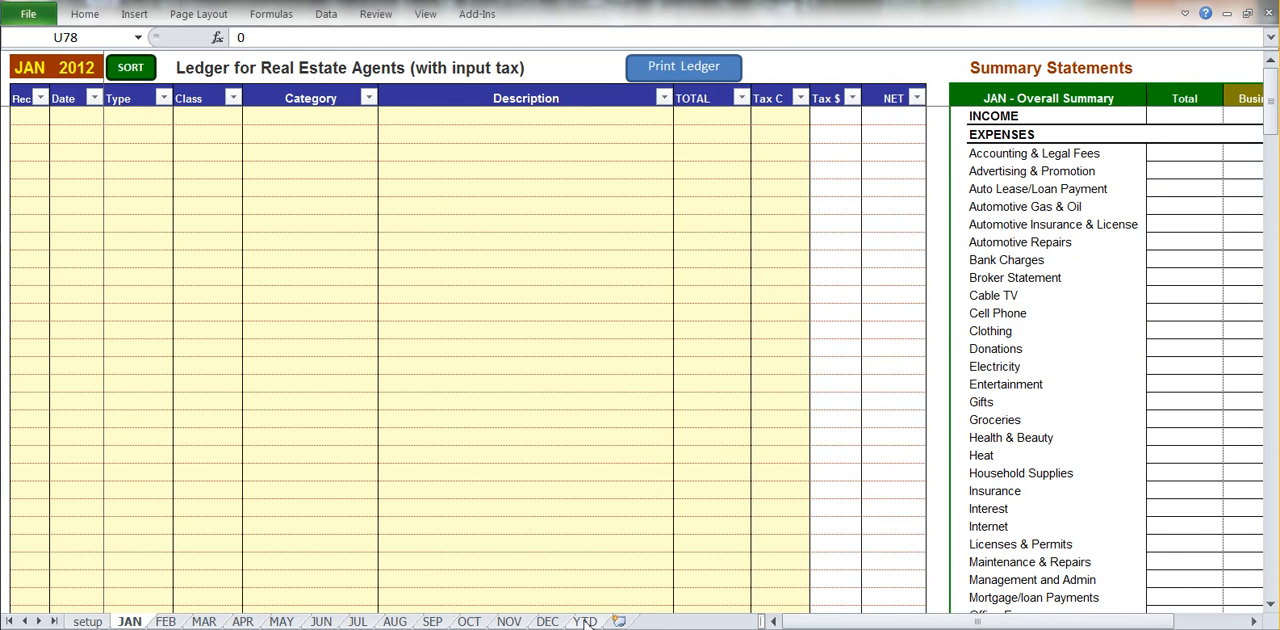
click(585, 621)
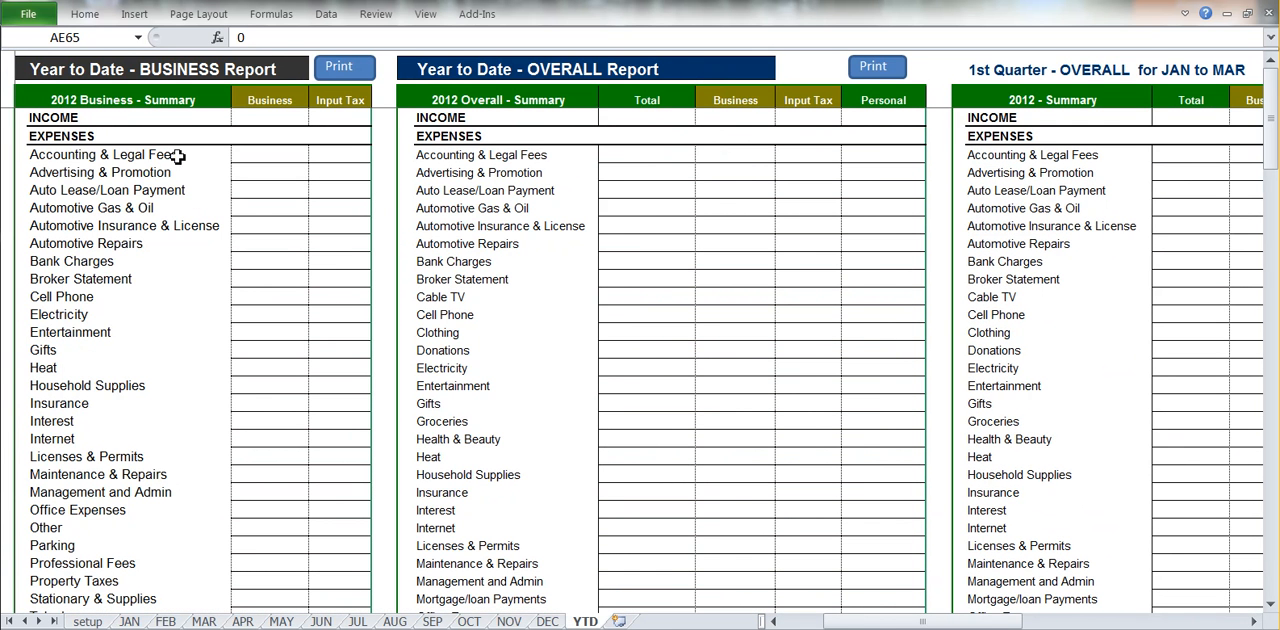
drag(55, 97, 355, 300)
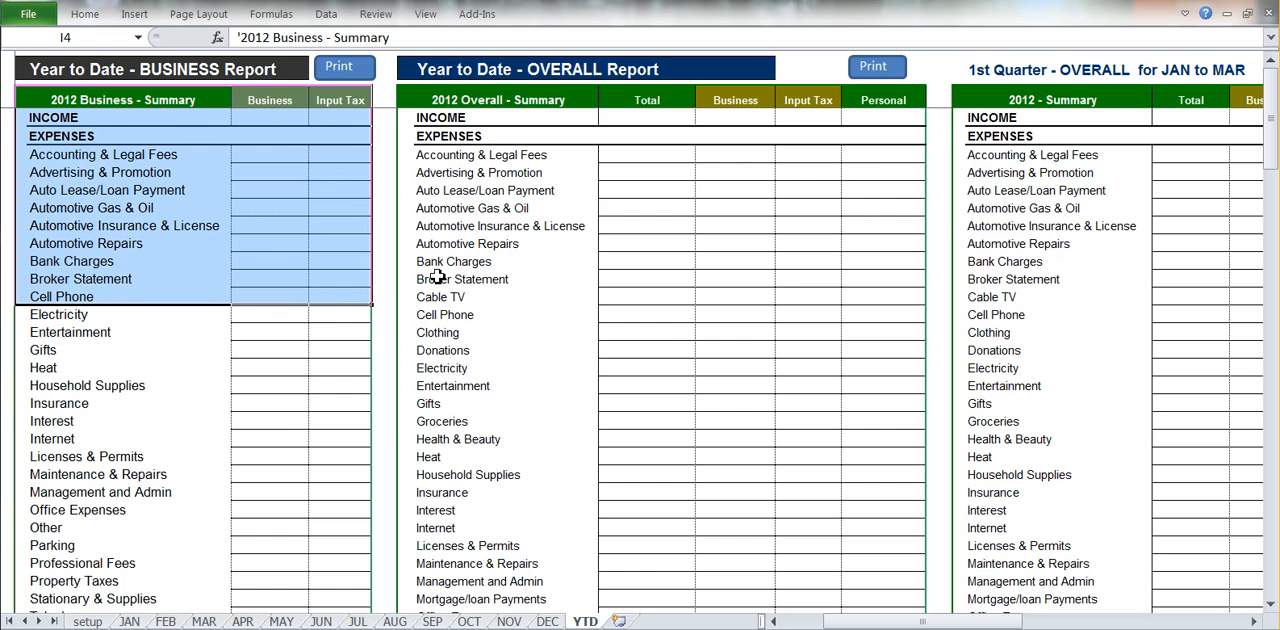
drag(424, 97, 871, 315)
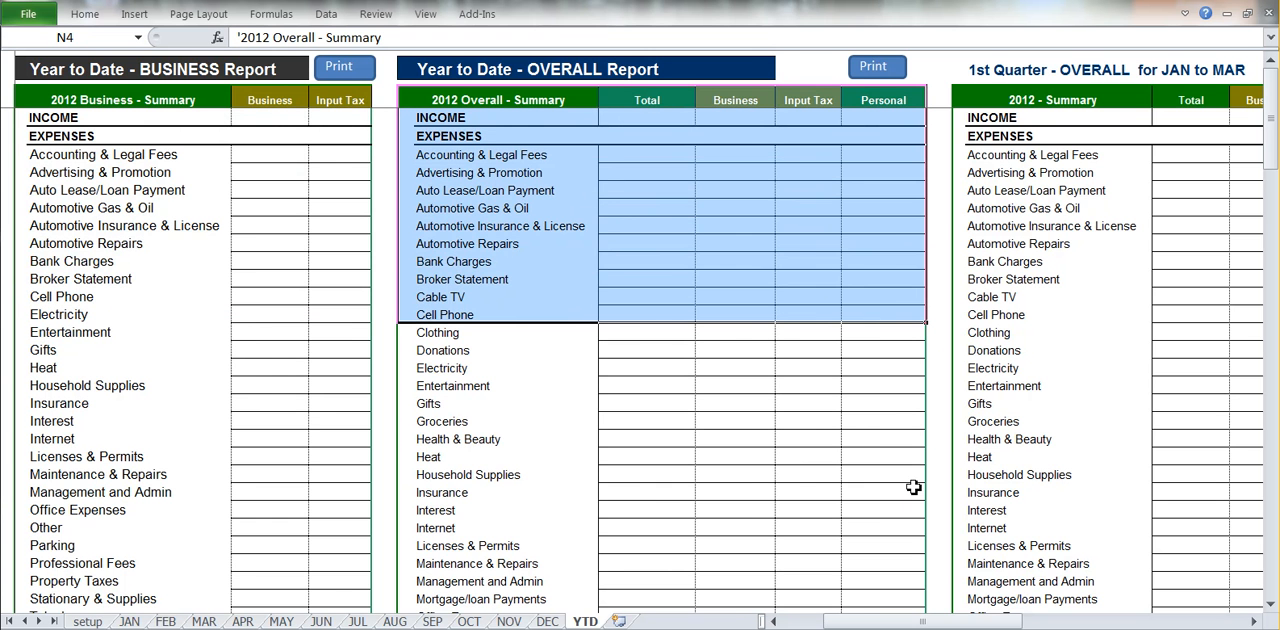
Examine the 1st Quarter report's input tax summary, including the collected, paid and net cells and the Remitted row.
drag(866, 622, 938, 627)
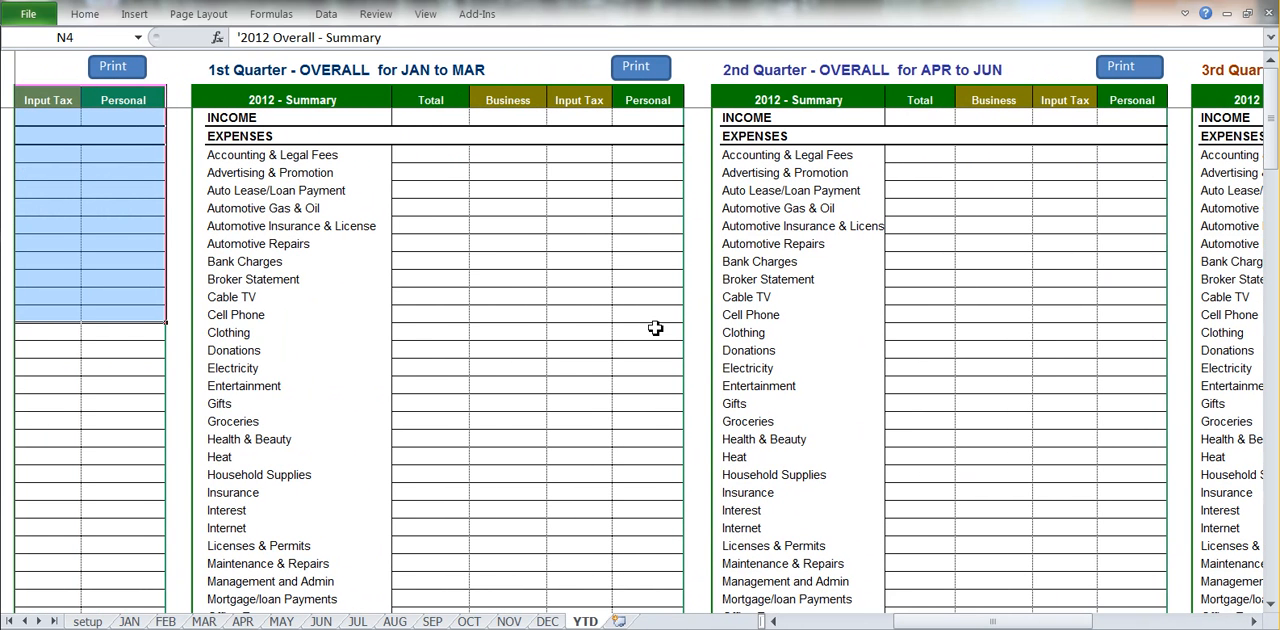
scroll(655, 328, down, 10)
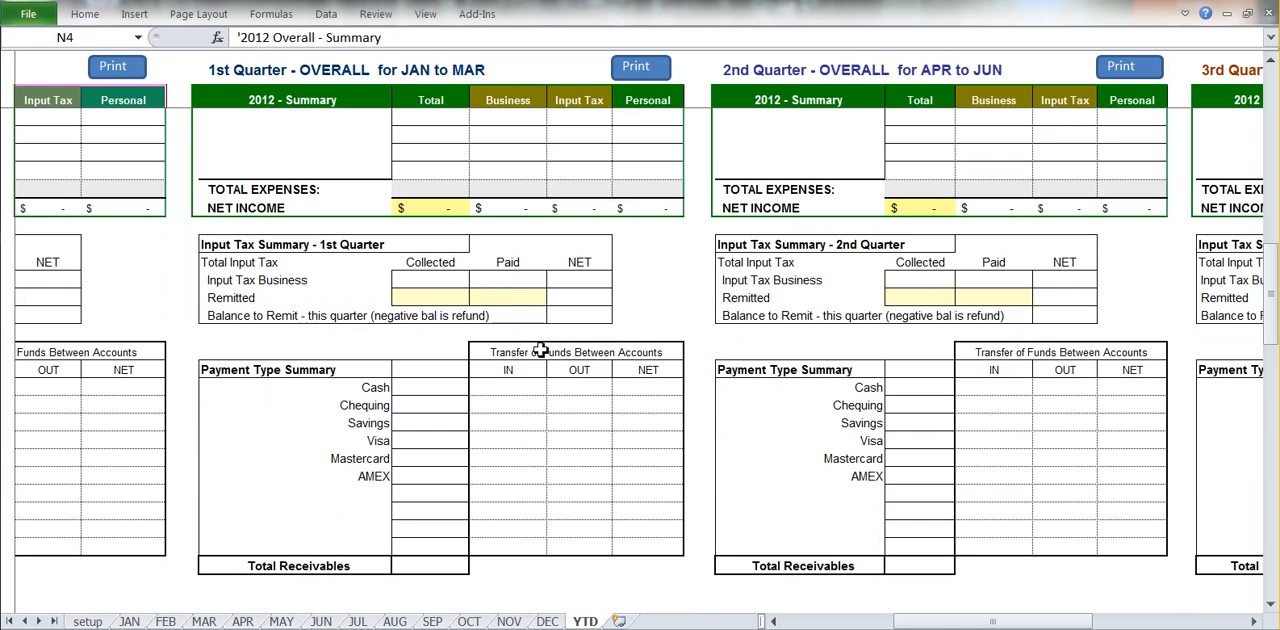
click(427, 281)
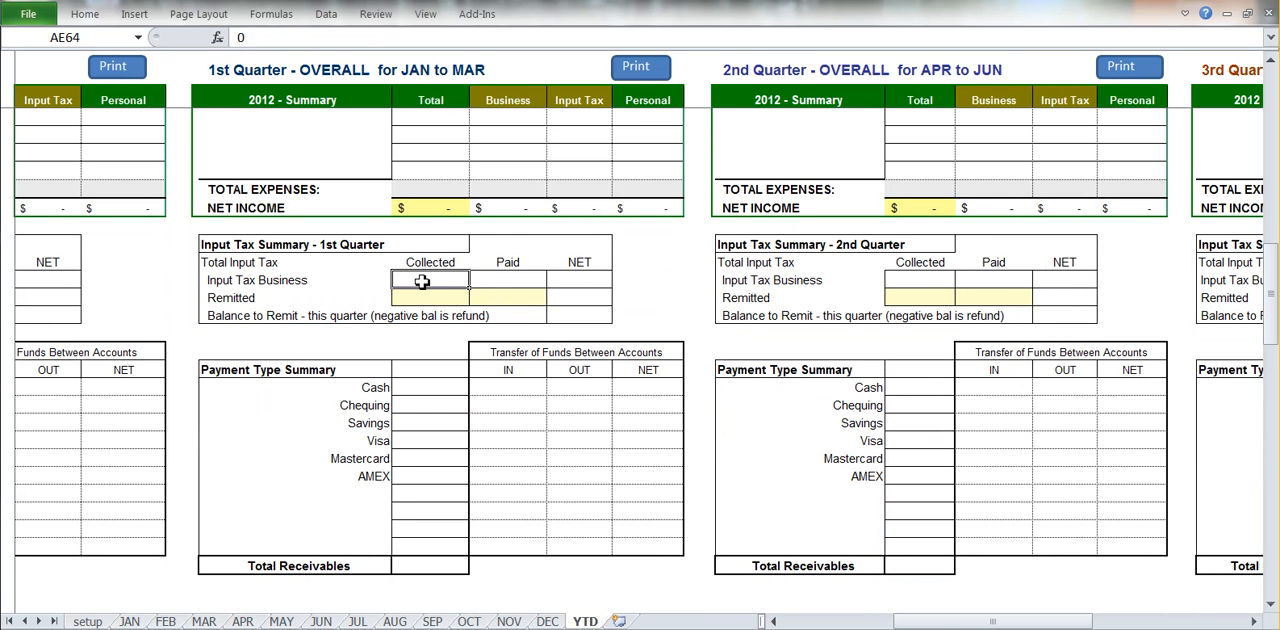
click(605, 282)
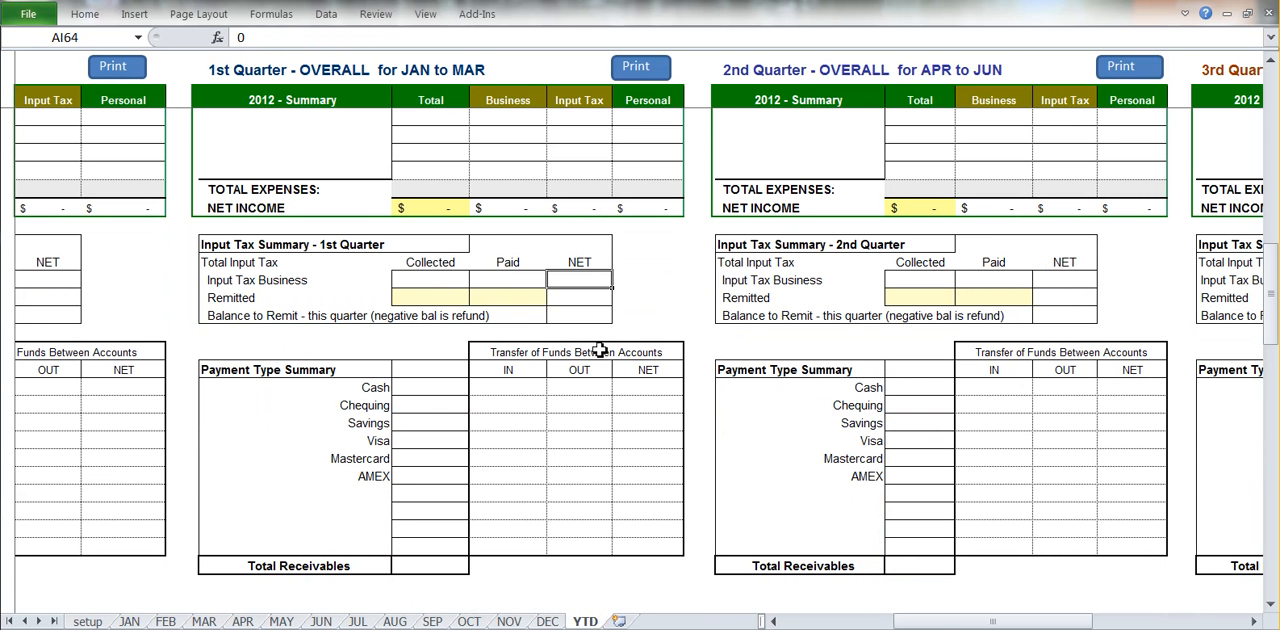
click(435, 297)
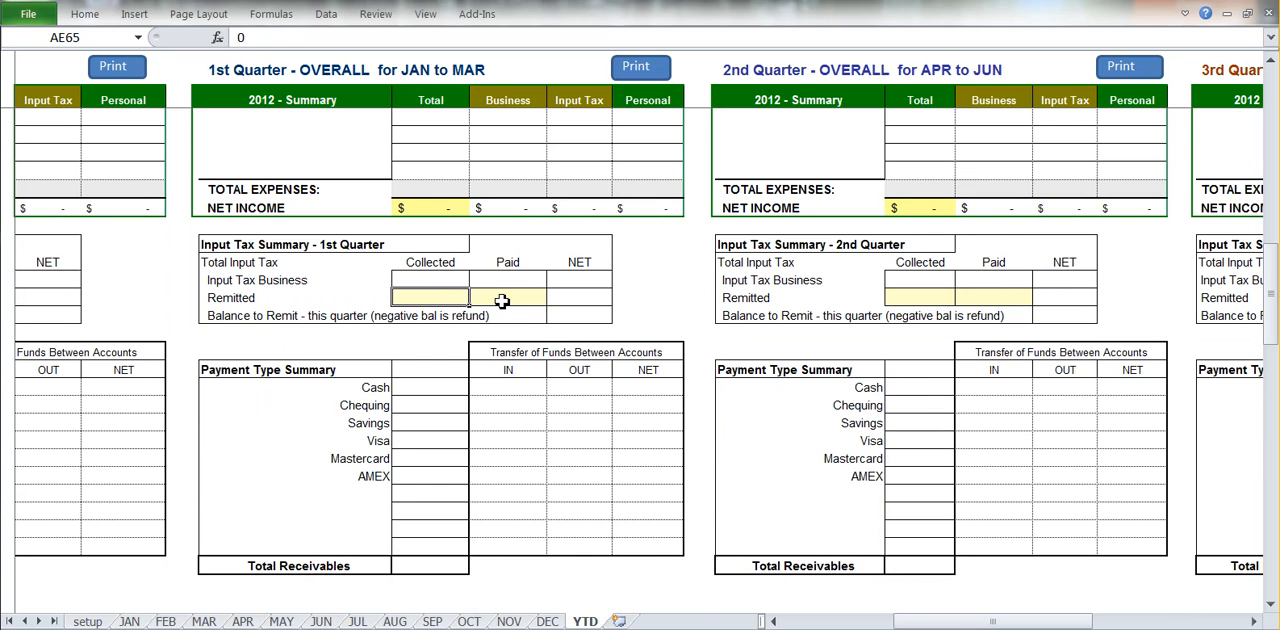
click(502, 300)
click(594, 298)
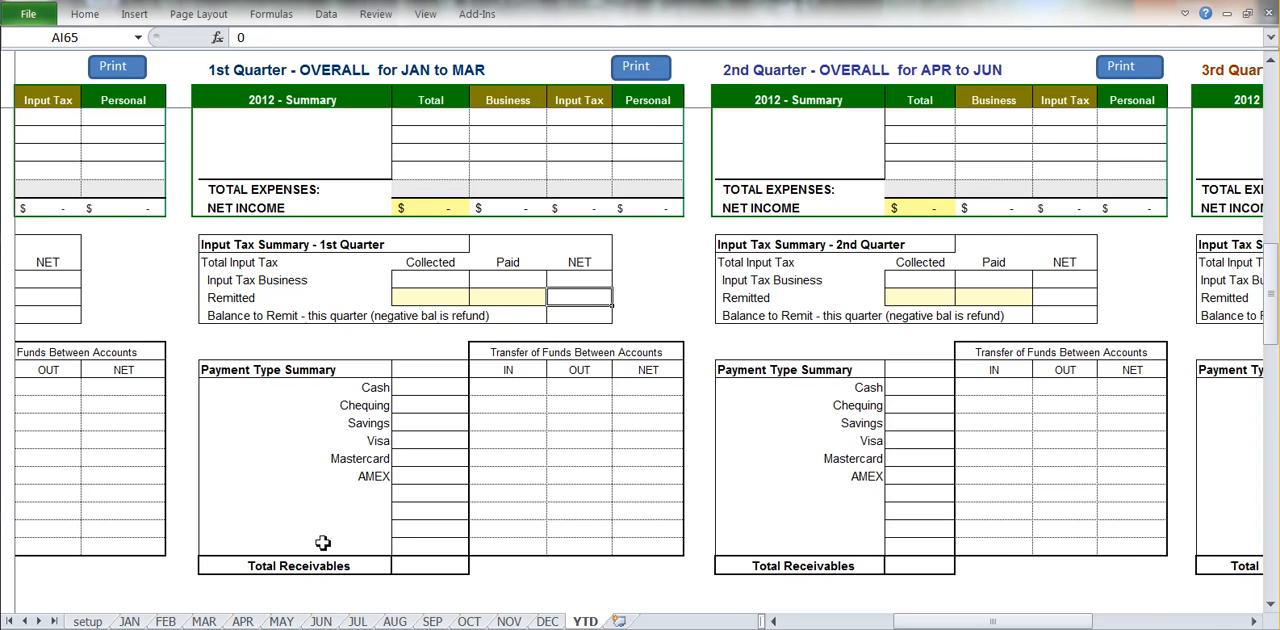
Open the setup sheet and look through the list of expense categories, including Auto Lease/Loan Payment.
scroll(191, 543, up, 7)
scroll(191, 543, up, 3)
click(87, 621)
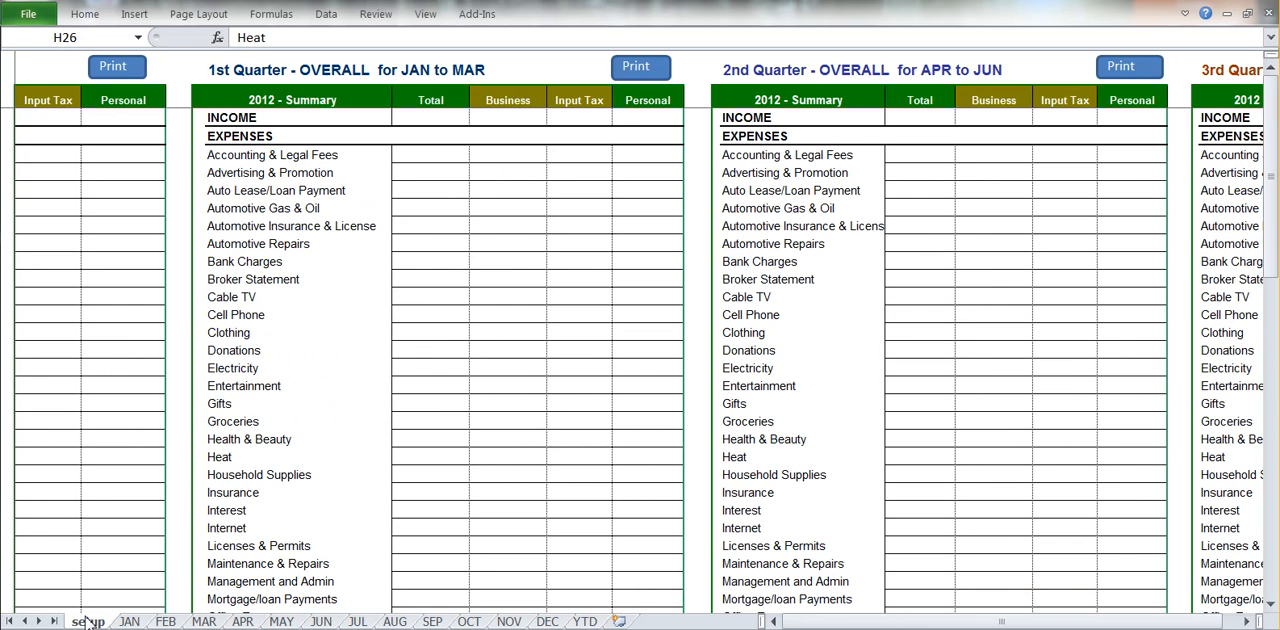
drag(480, 171, 486, 507)
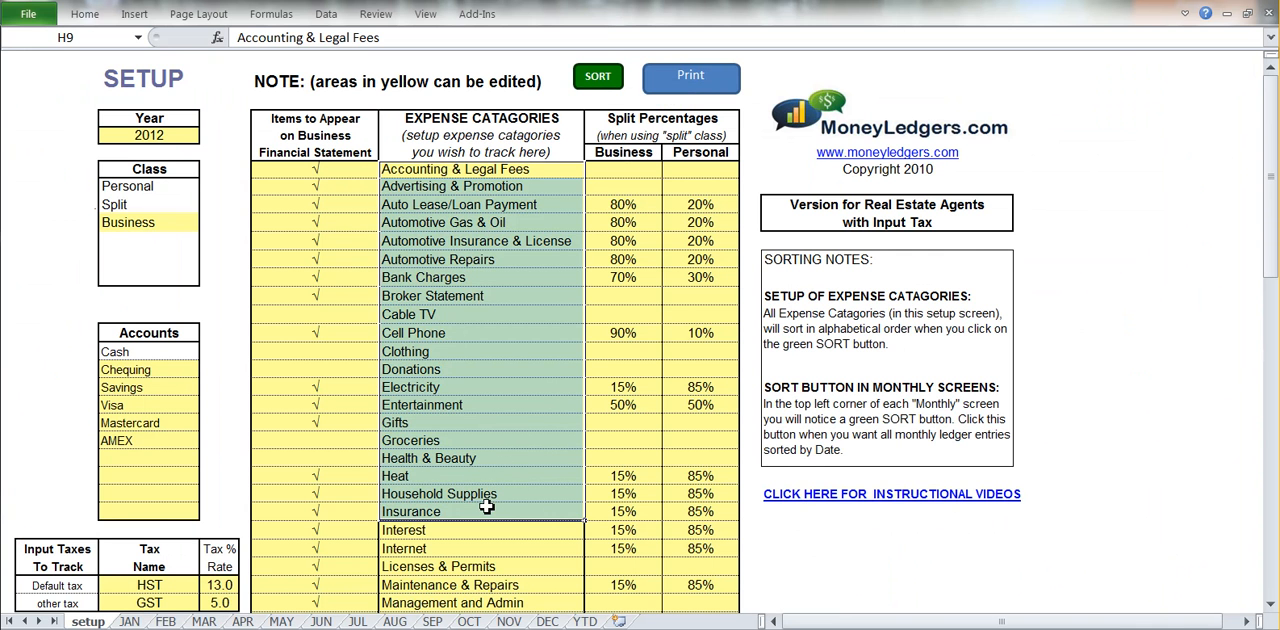
click(552, 207)
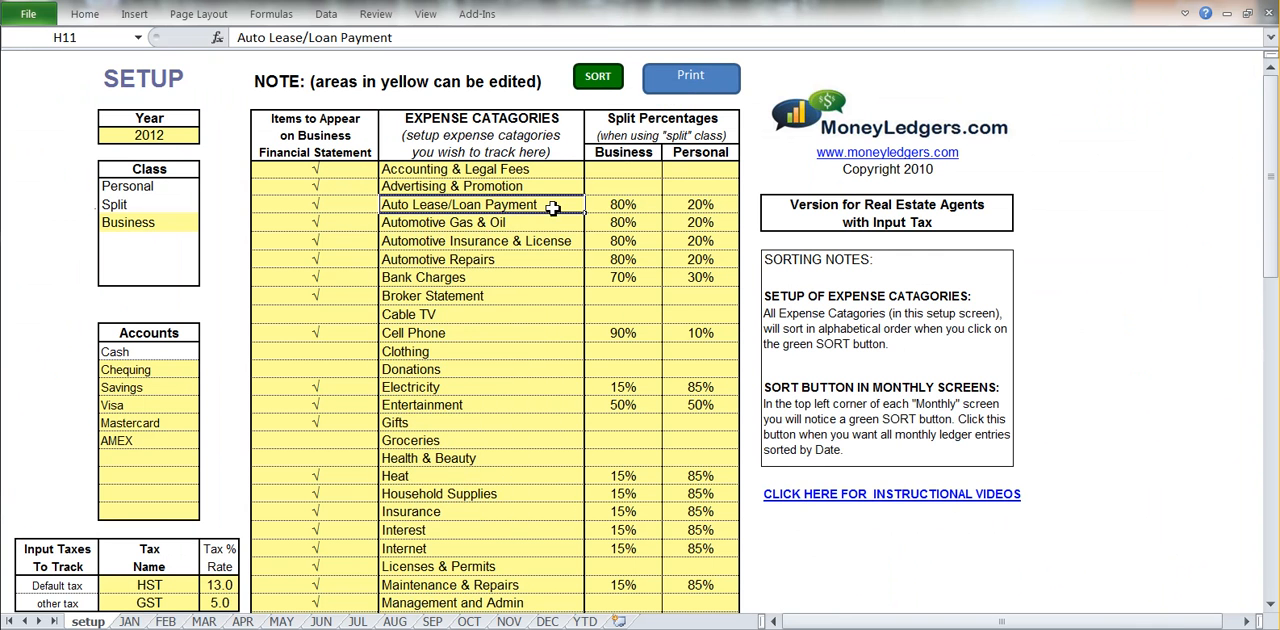
Examine the business and personal split percentages for Auto Lease/Loan Payment and Heat, together with the Split class.
click(660, 122)
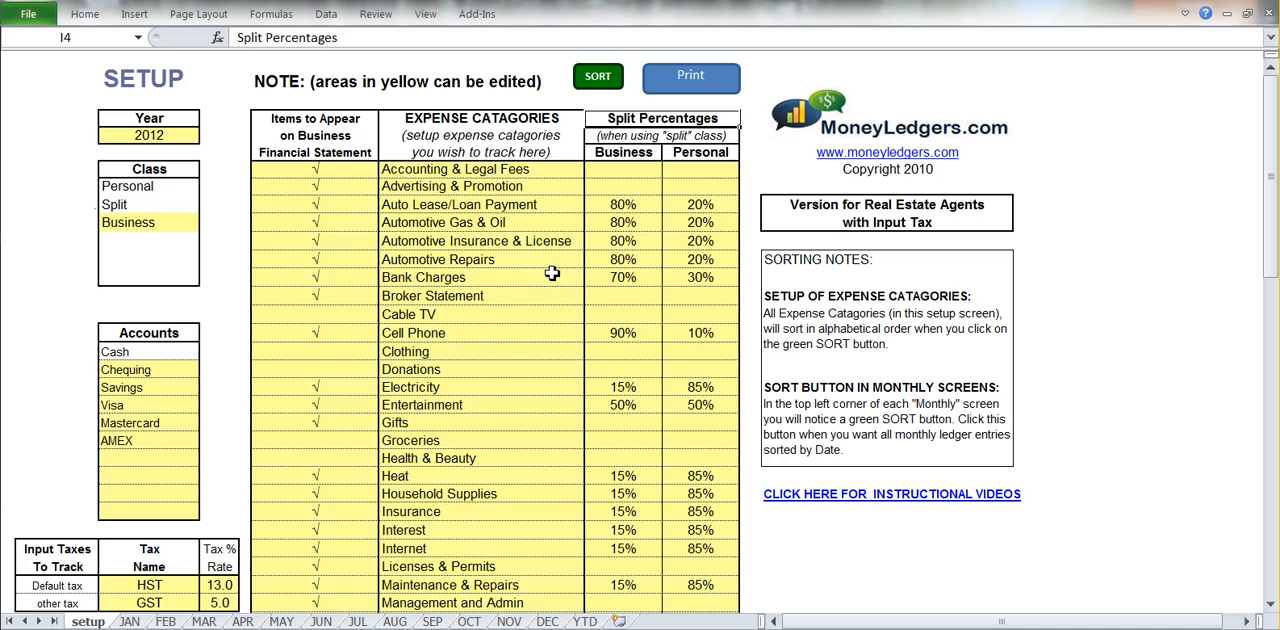
drag(519, 208, 702, 209)
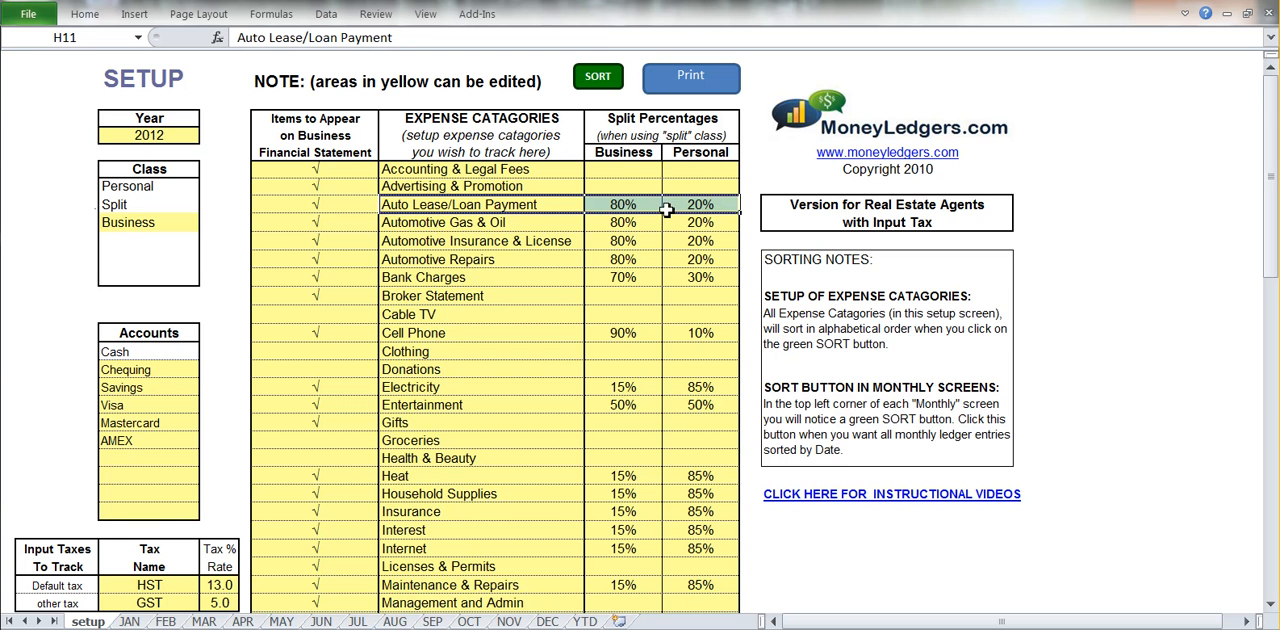
click(133, 206)
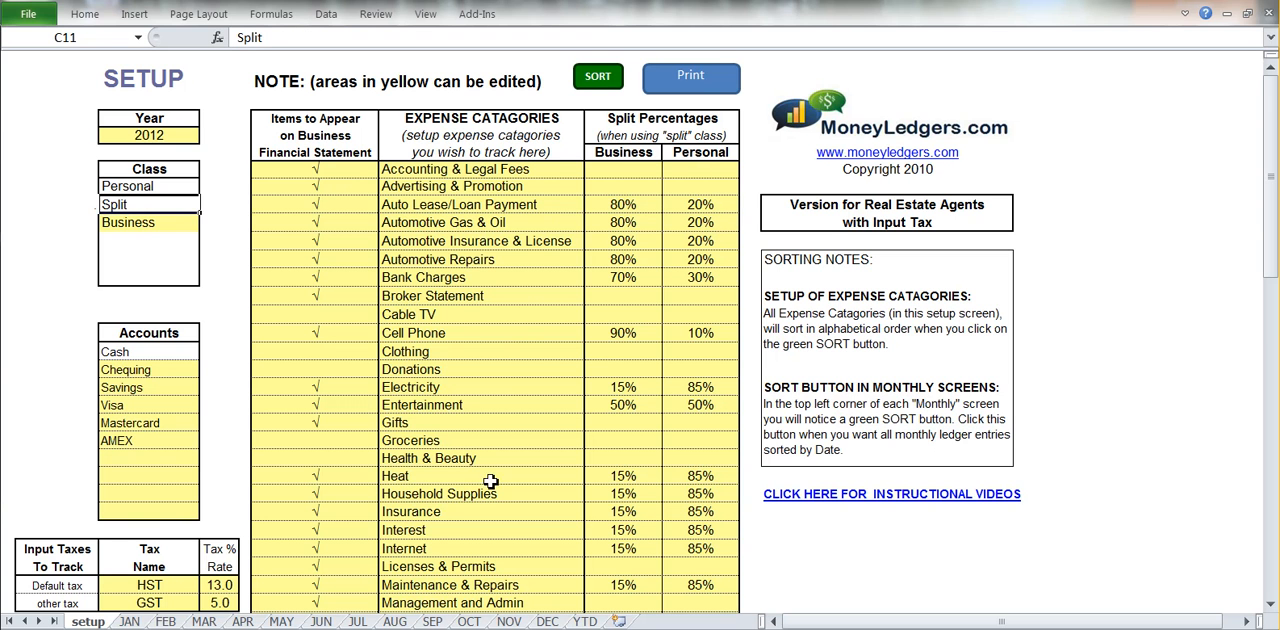
drag(490, 481, 688, 490)
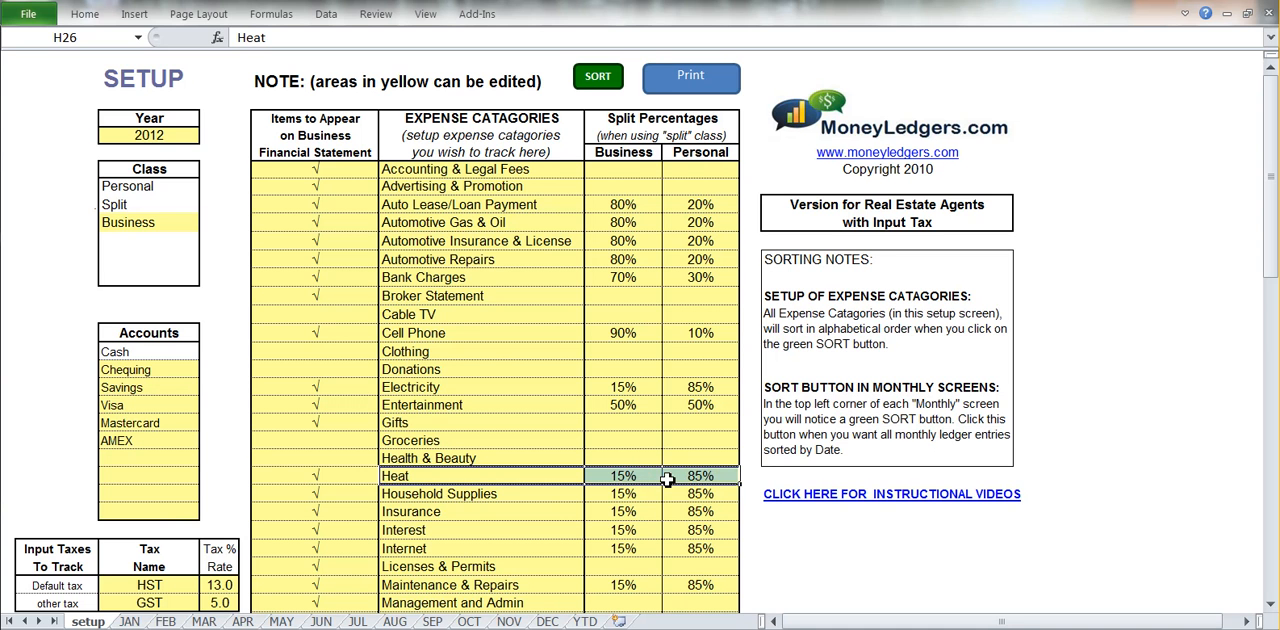
click(159, 208)
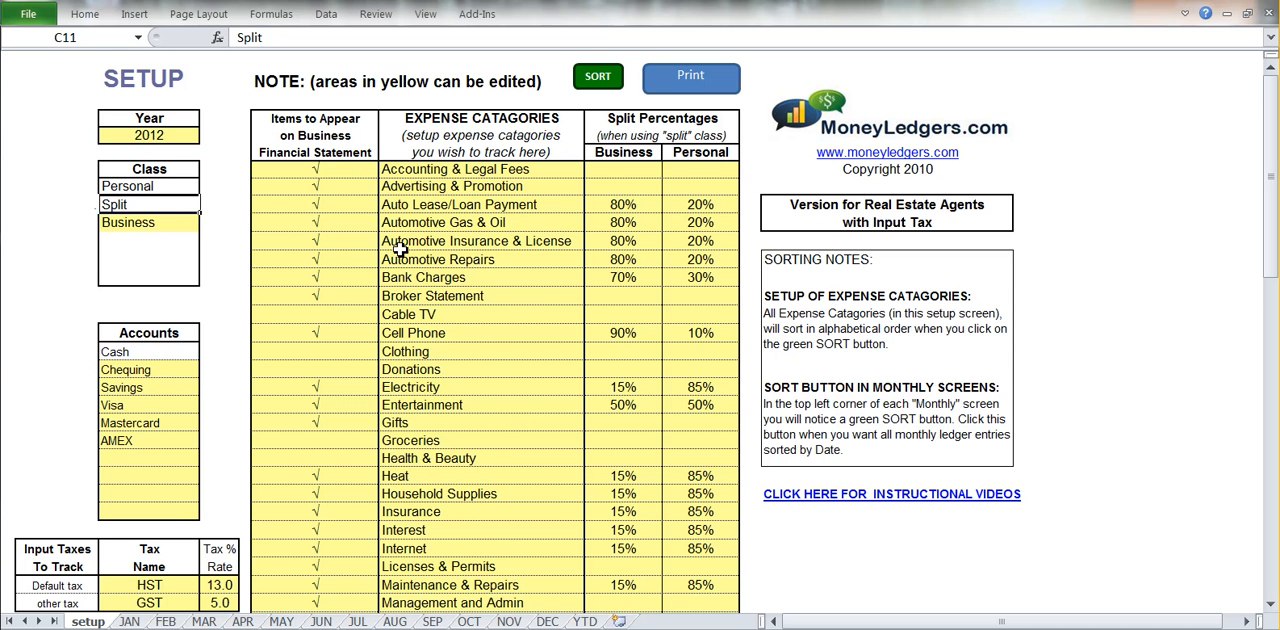
Check-mark the Donations category as an item to appear on the business financial statement.
click(344, 124)
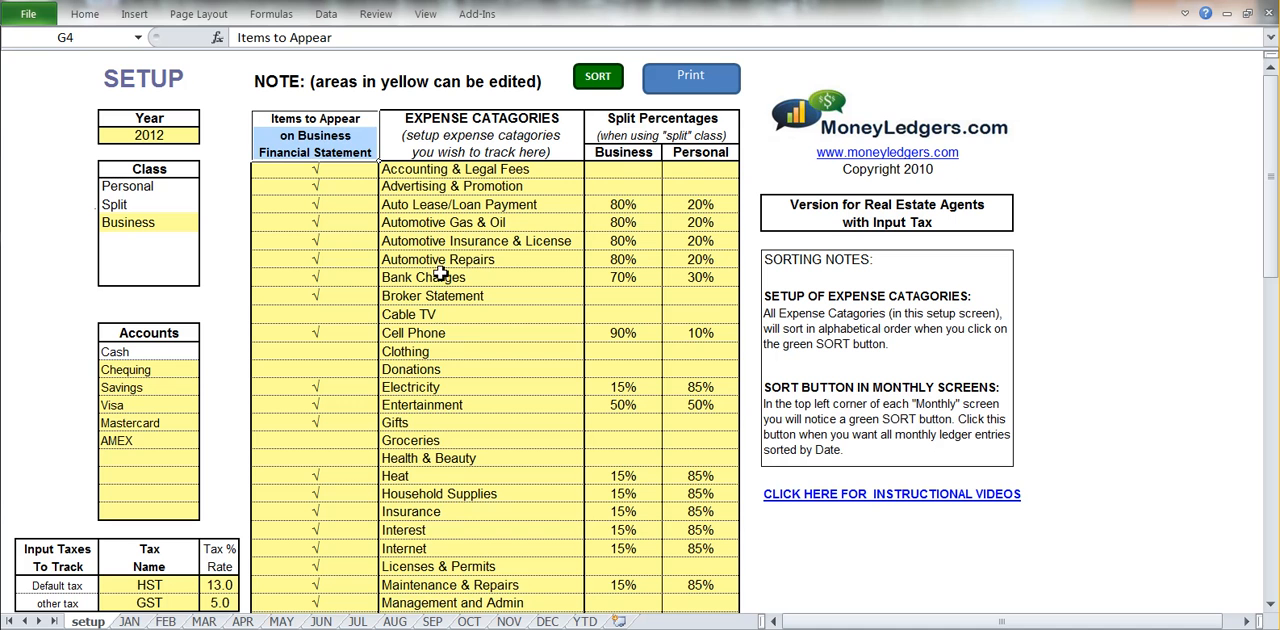
click(458, 334)
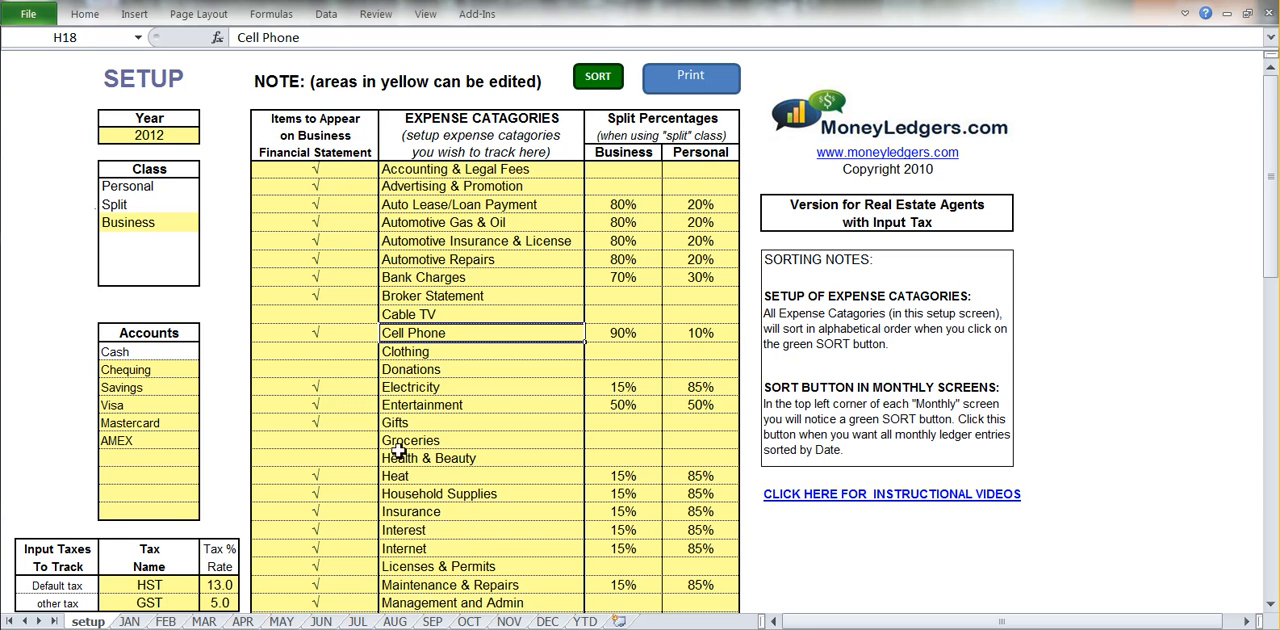
click(361, 369)
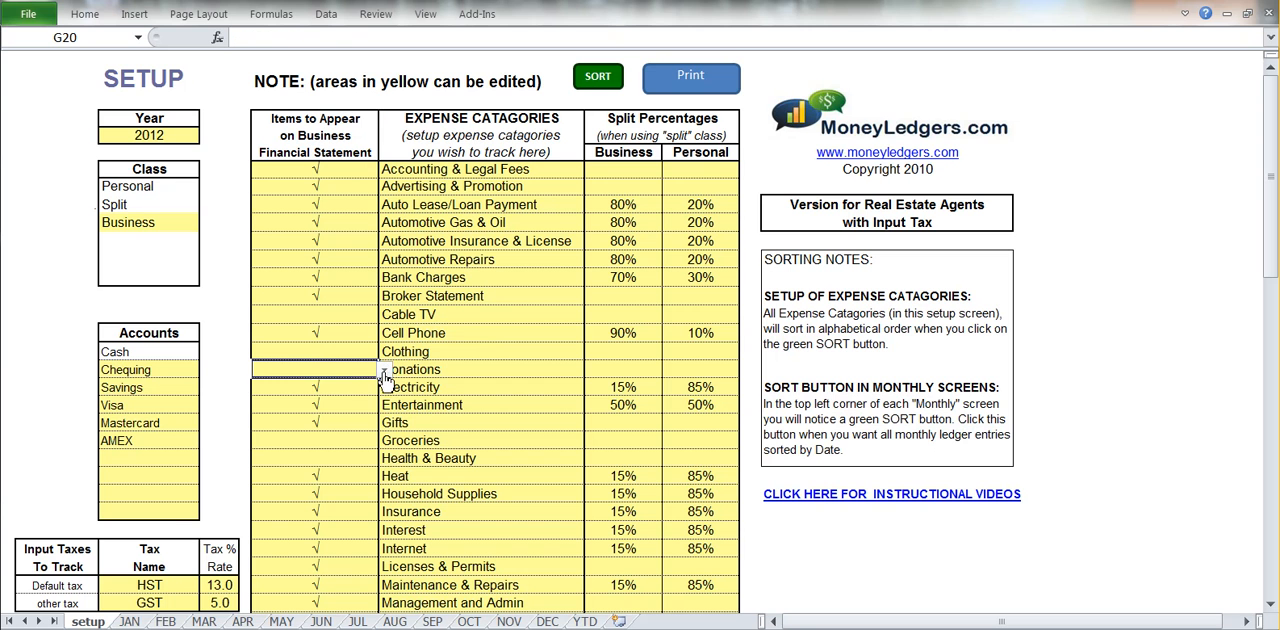
click(384, 370)
click(320, 387)
click(455, 372)
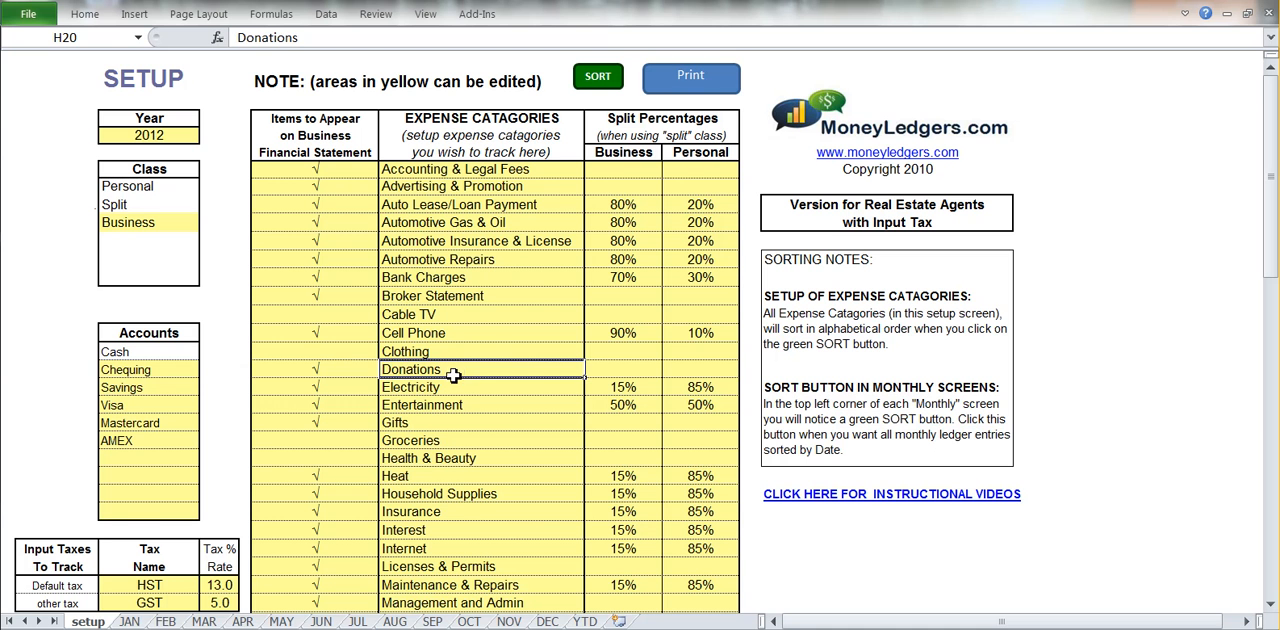
Examine the setup sheet's Clothing row, Year, Class list, Accounts list, and input tax names and rates.
click(374, 355)
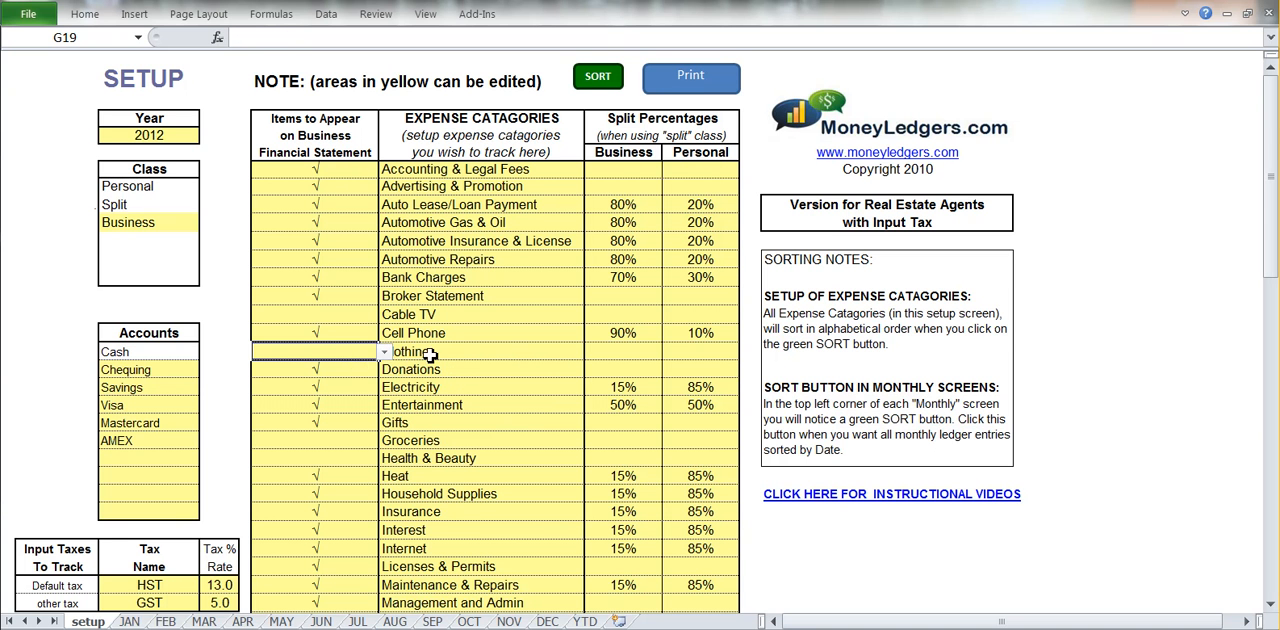
click(435, 352)
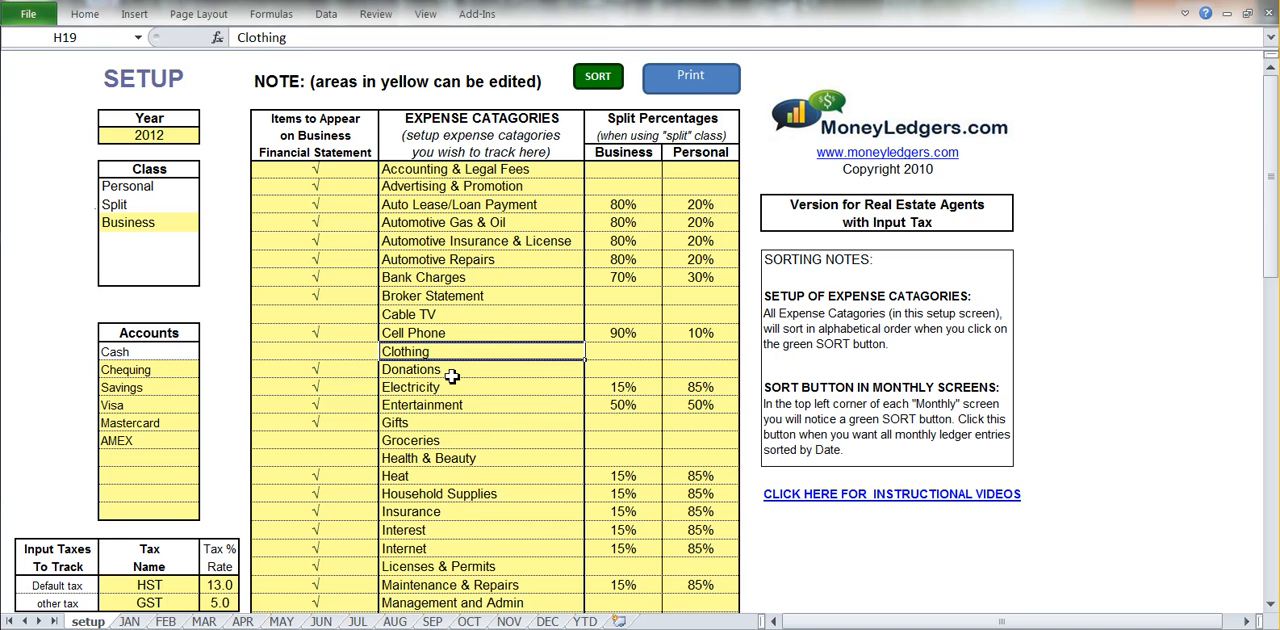
click(146, 141)
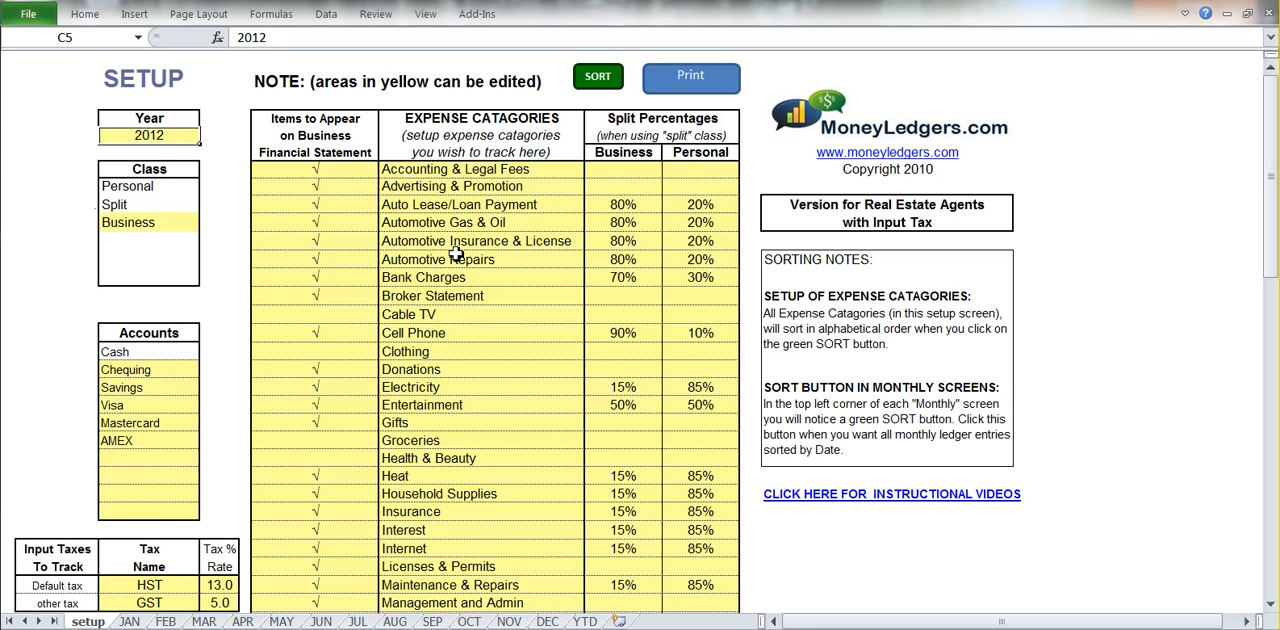
click(157, 222)
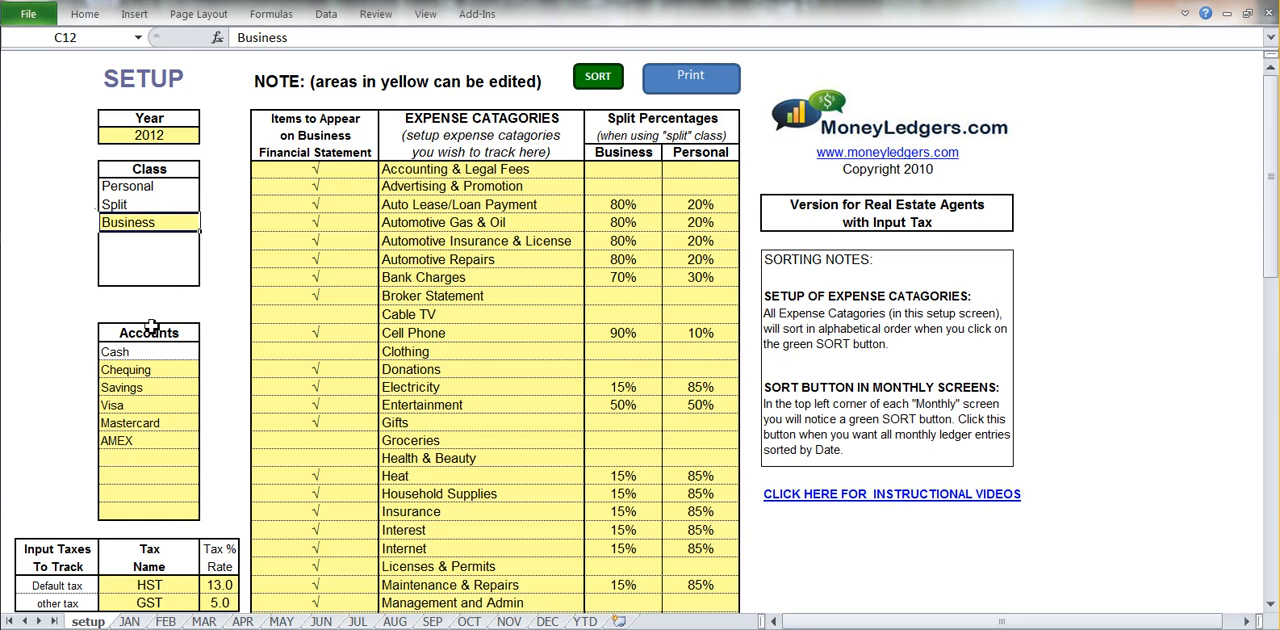
drag(152, 374, 151, 510)
scroll(492, 343, down, 4)
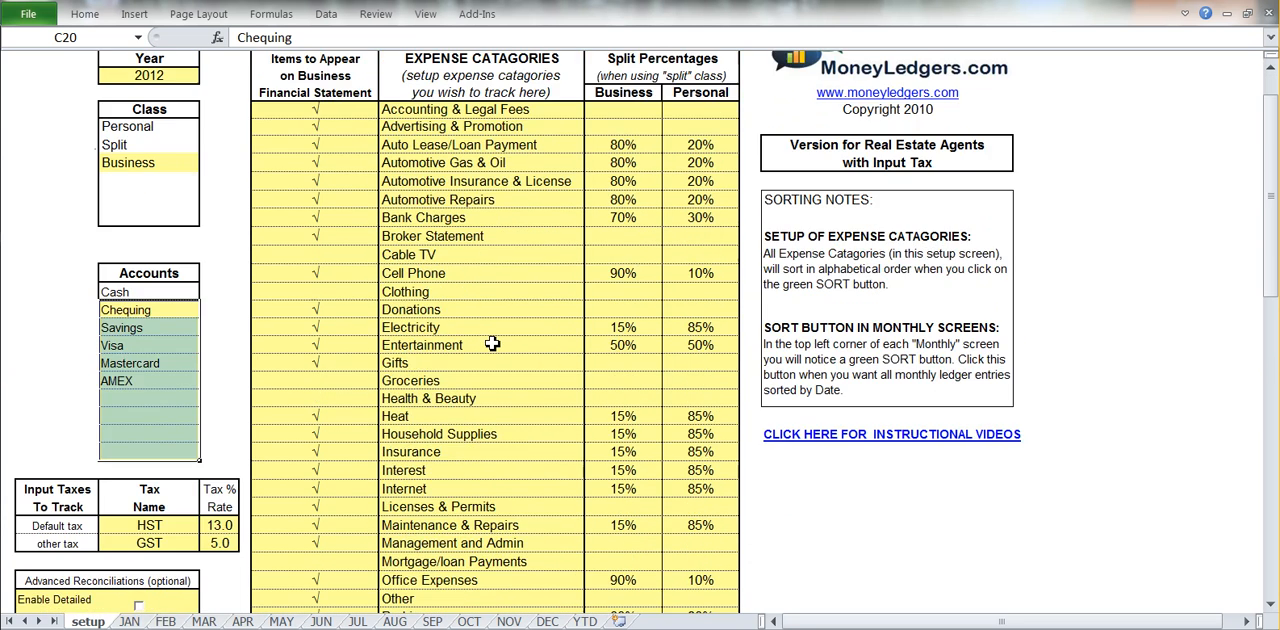
drag(165, 369, 219, 385)
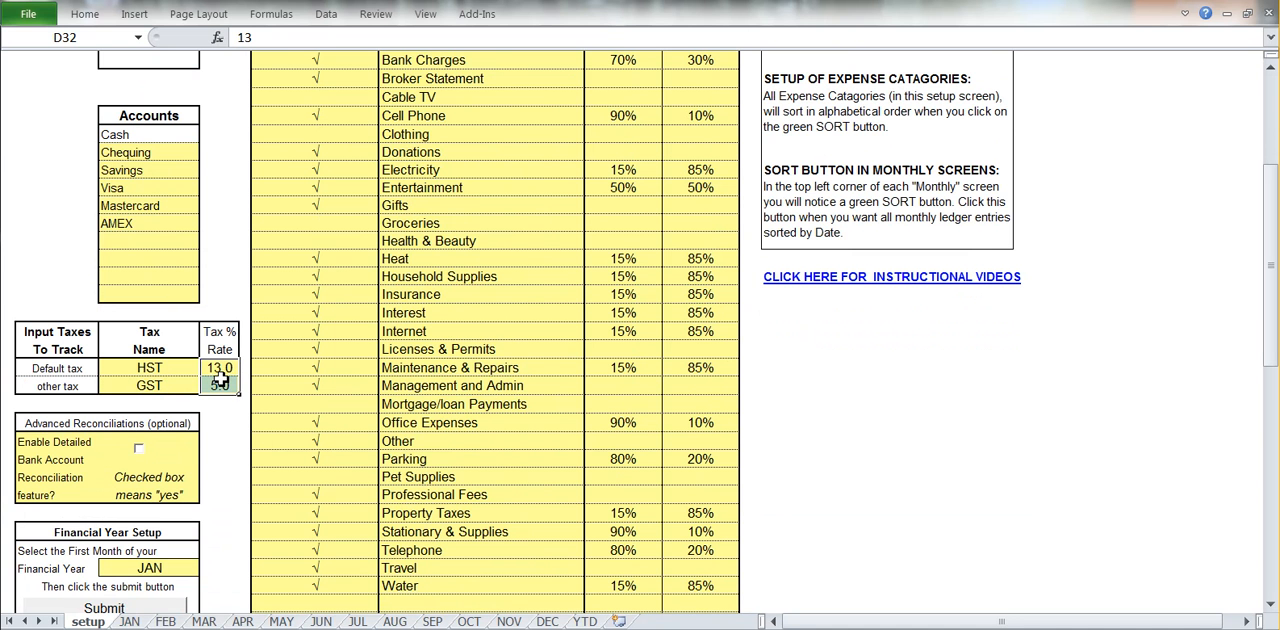
click(474, 348)
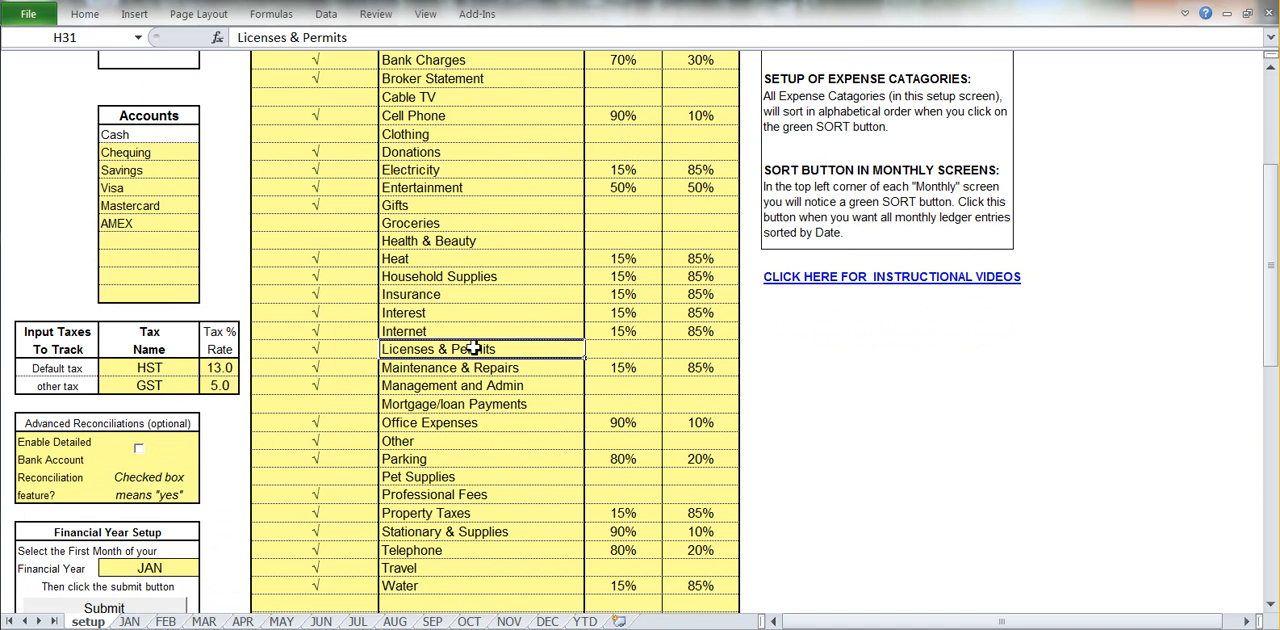
scroll(474, 348, down, 3)
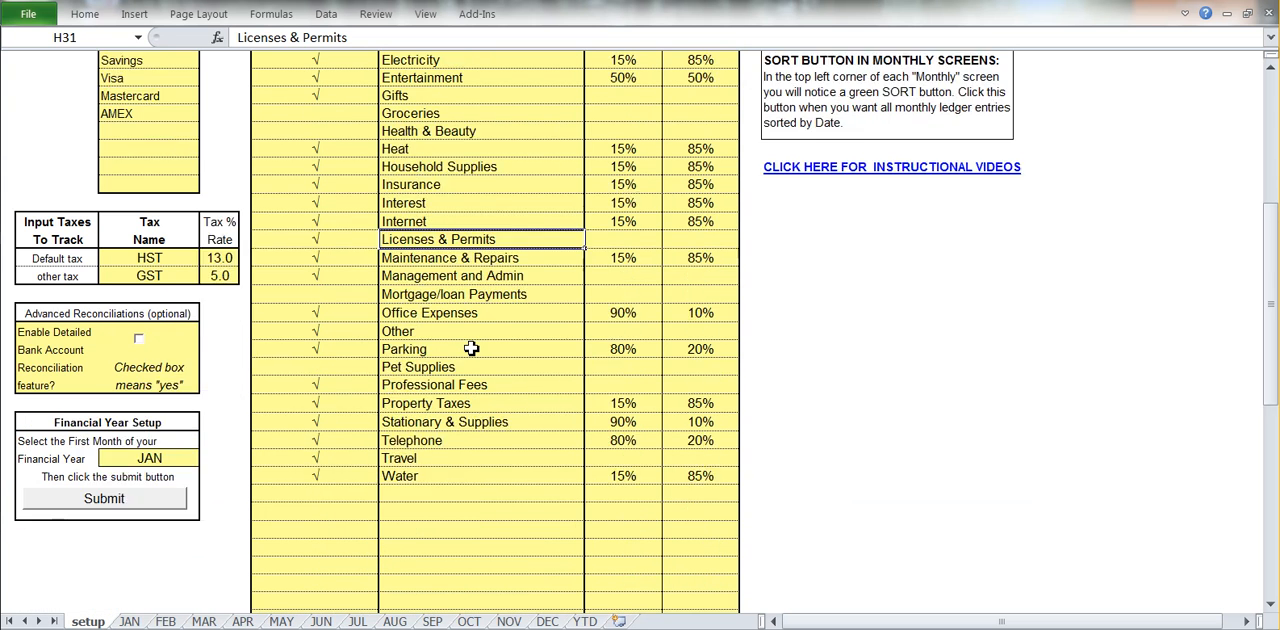
Try MAR as the first month of the financial year and set it back to JAN.
click(180, 406)
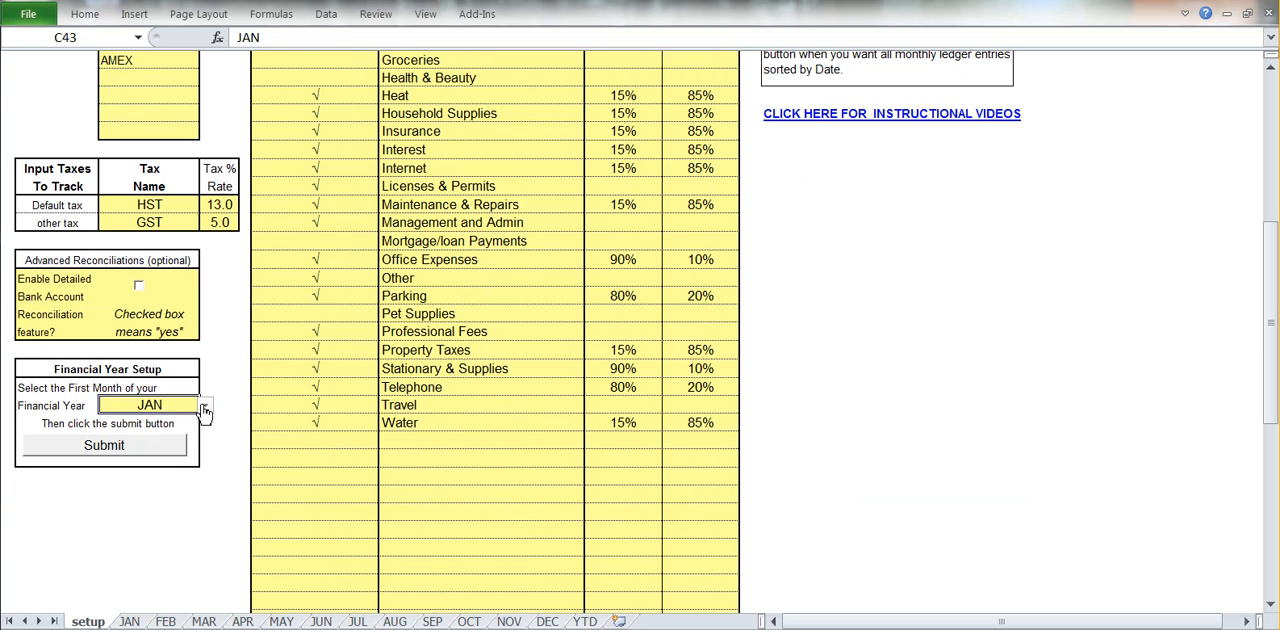
click(206, 409)
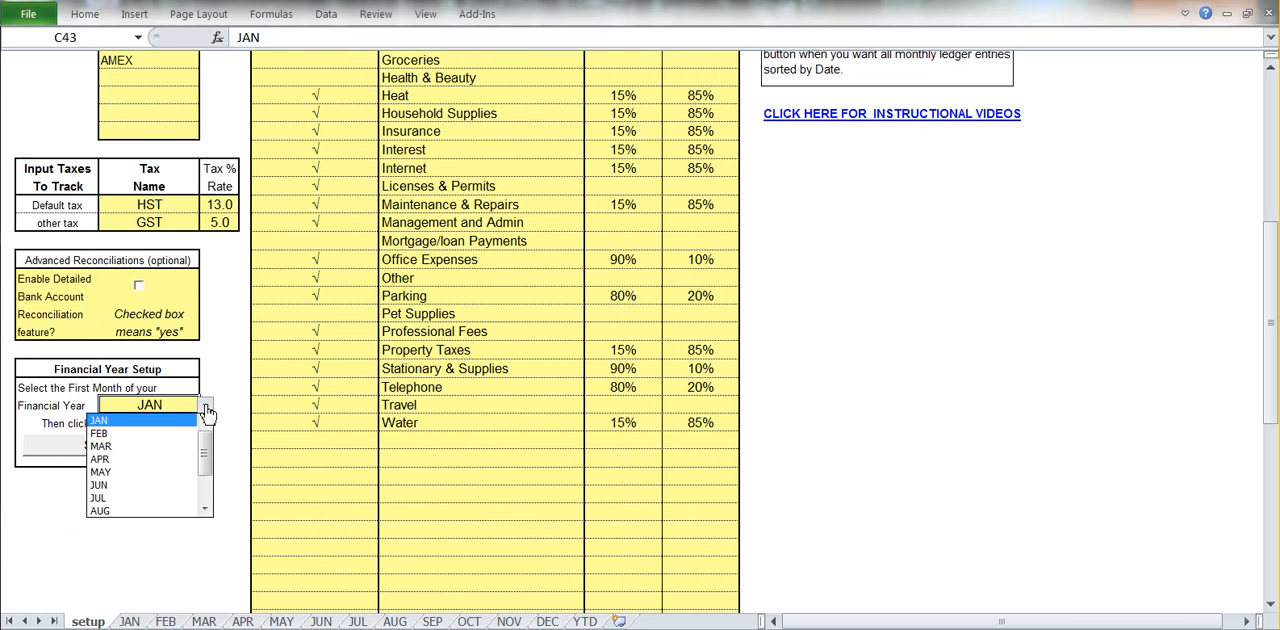
click(158, 453)
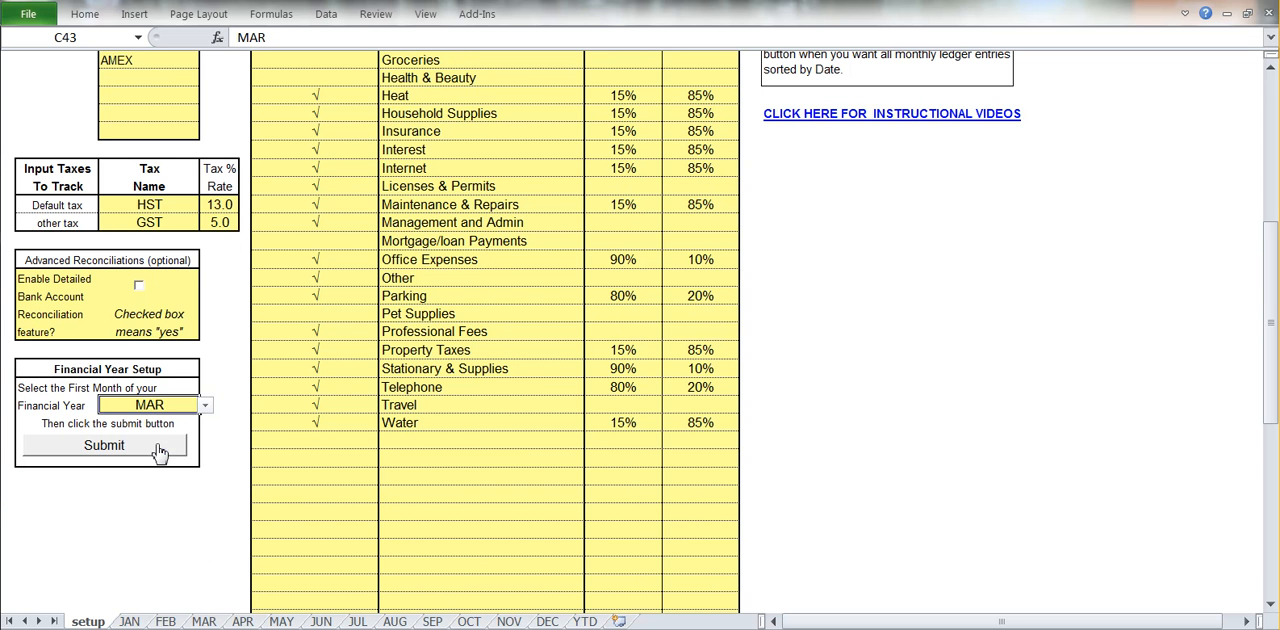
click(205, 405)
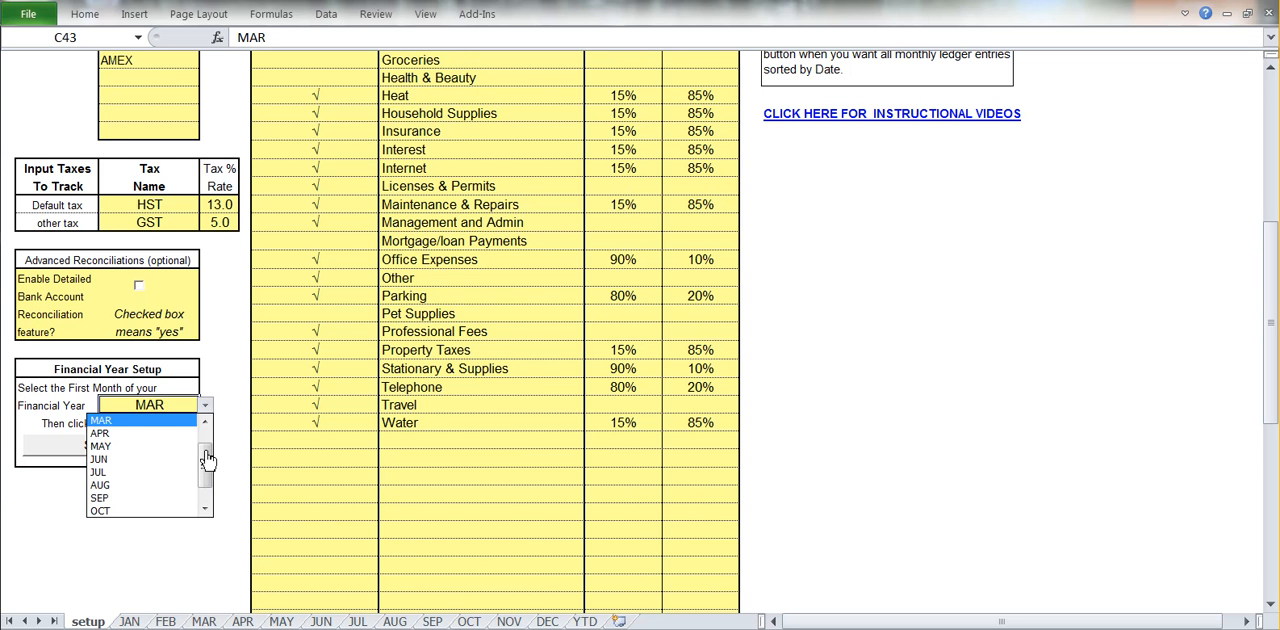
click(206, 426)
click(100, 420)
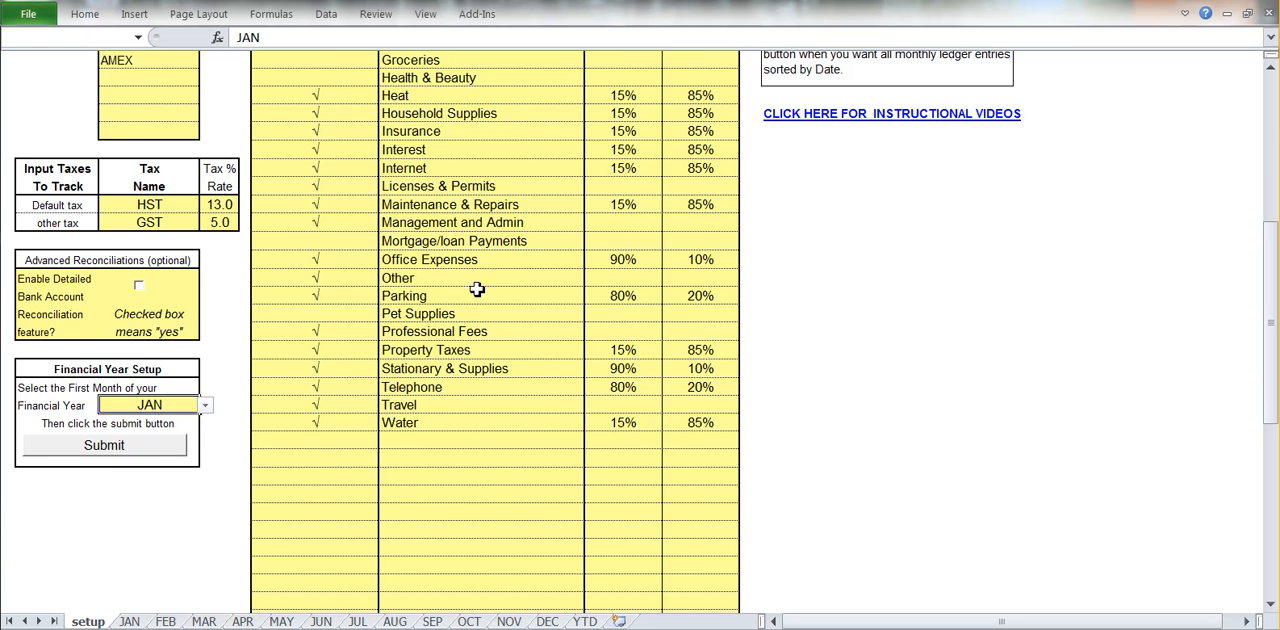
Start an entry in row 7 of the JAN ledger with the date 04-Jan and the type Visa.
scroll(477, 288, up, 1)
scroll(477, 288, up, 6)
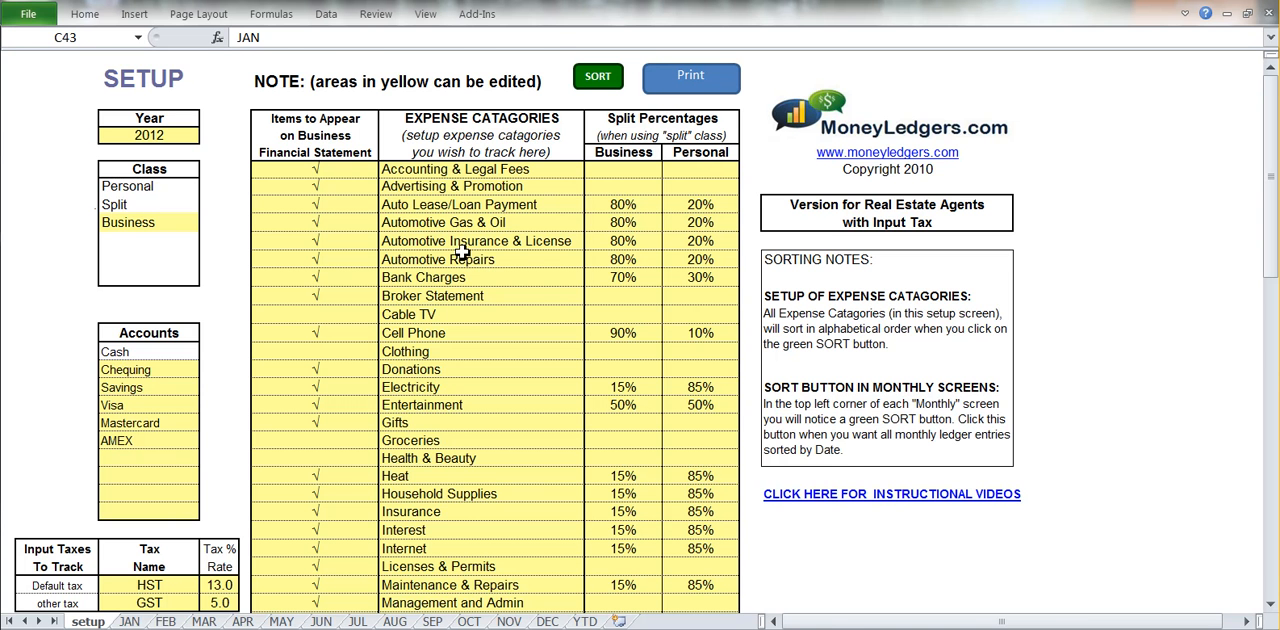
click(128, 621)
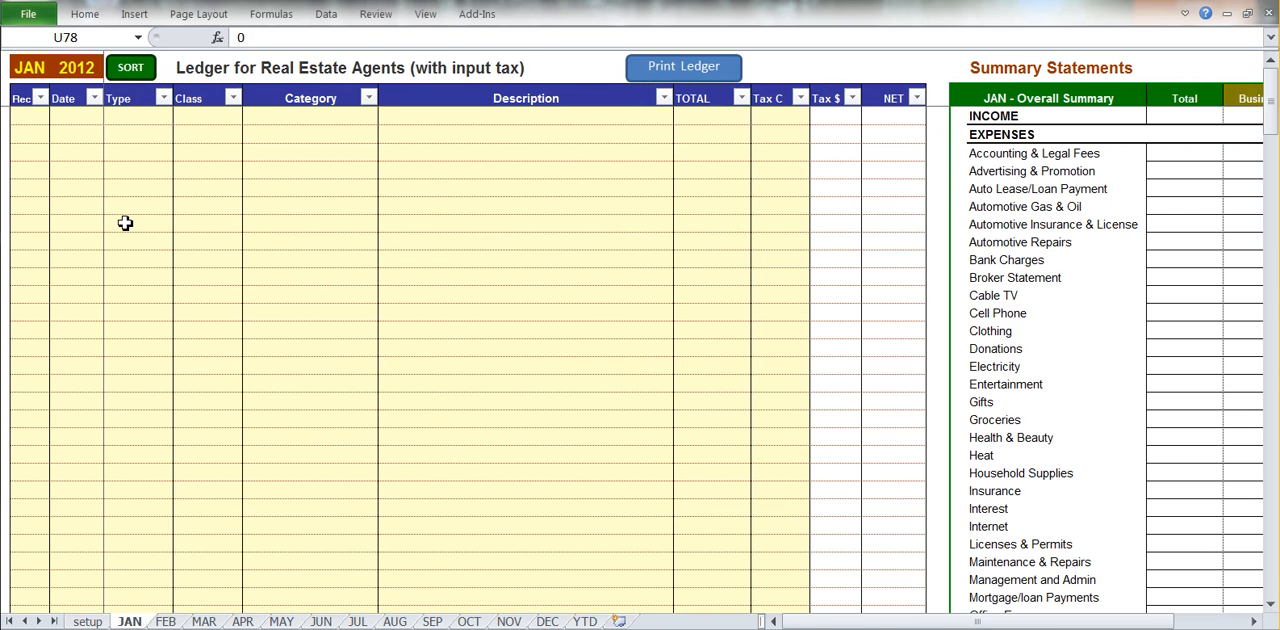
click(89, 155)
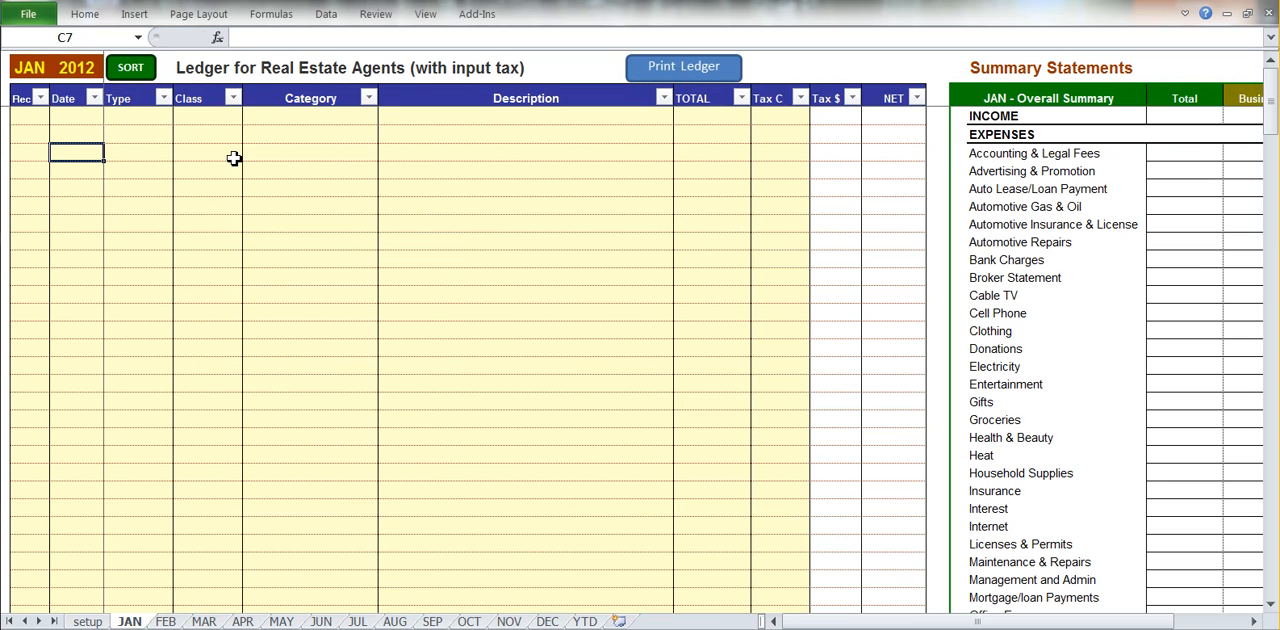
text(4jan)
key(Tab)
click(178, 154)
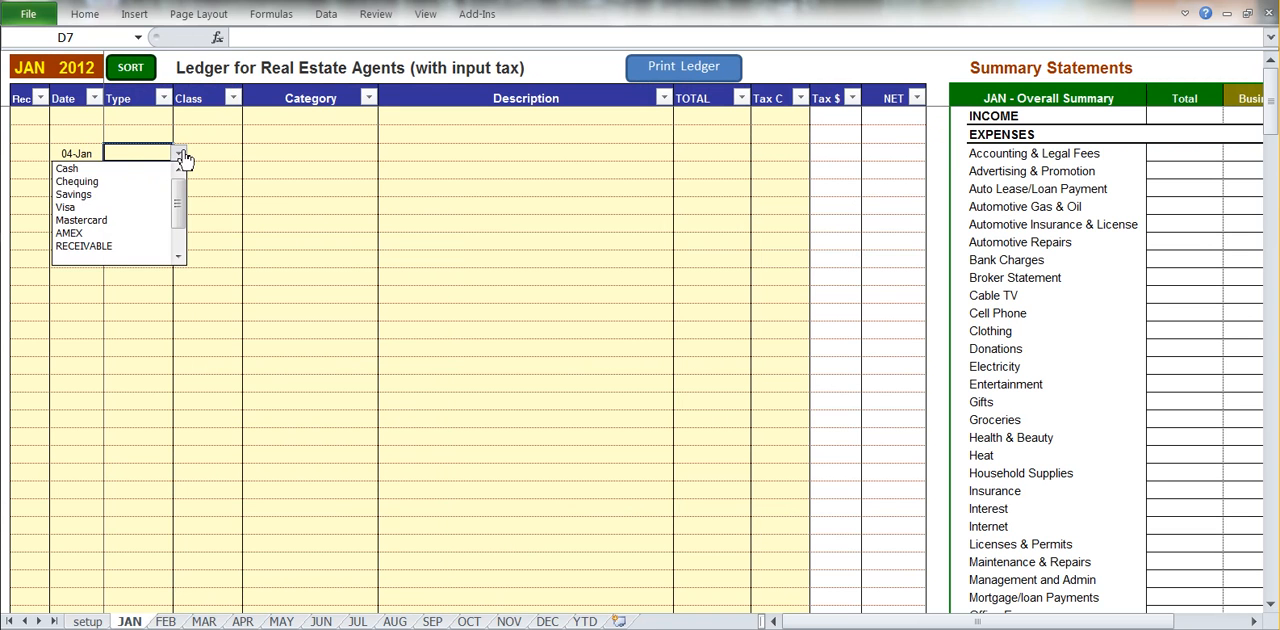
click(118, 209)
Classify the 04-Jan entry as Business with the category Automotive Gas & Oil.
click(214, 154)
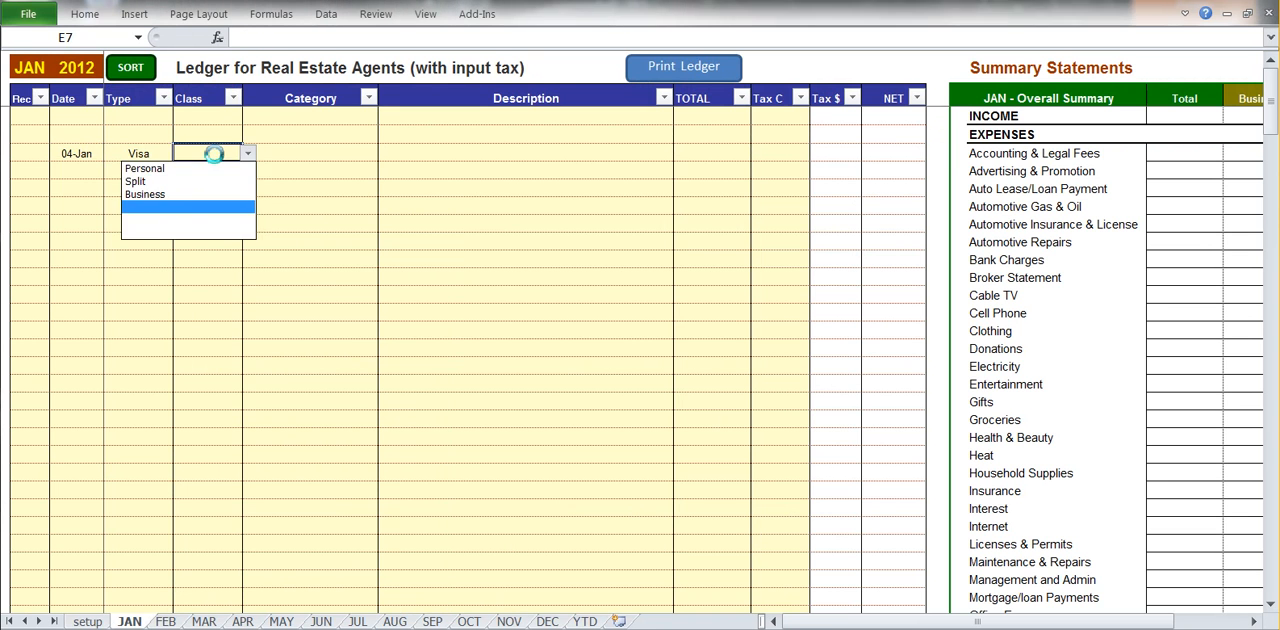
click(205, 200)
click(247, 155)
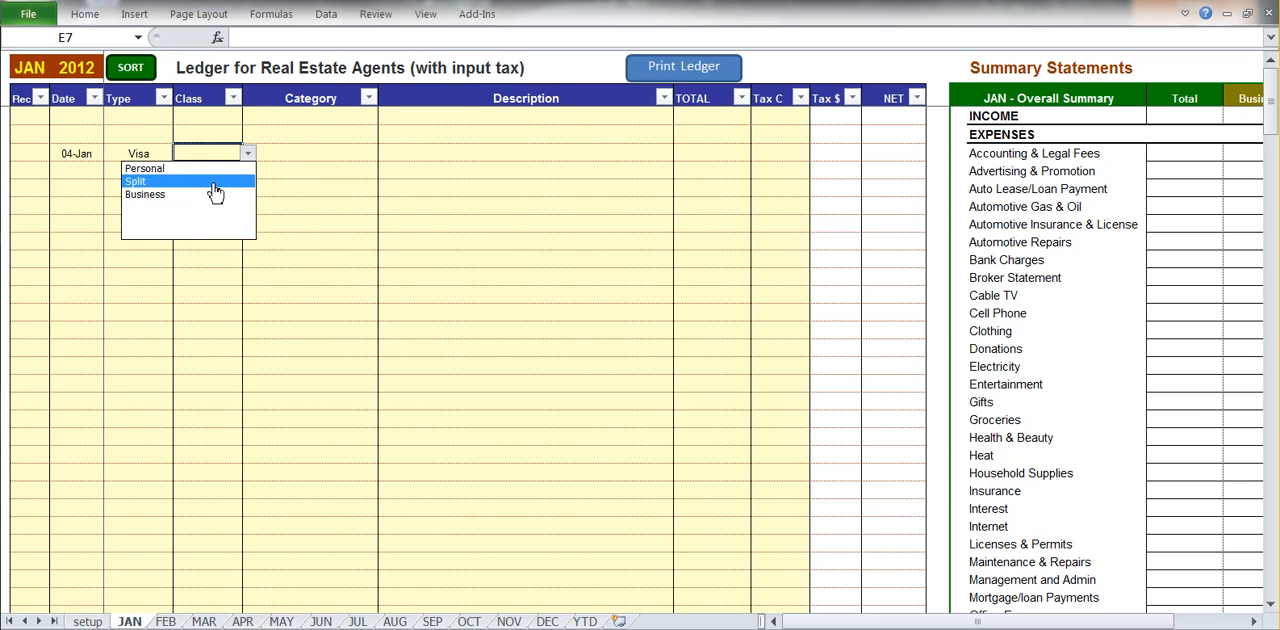
click(214, 196)
click(281, 150)
key(alt+Down)
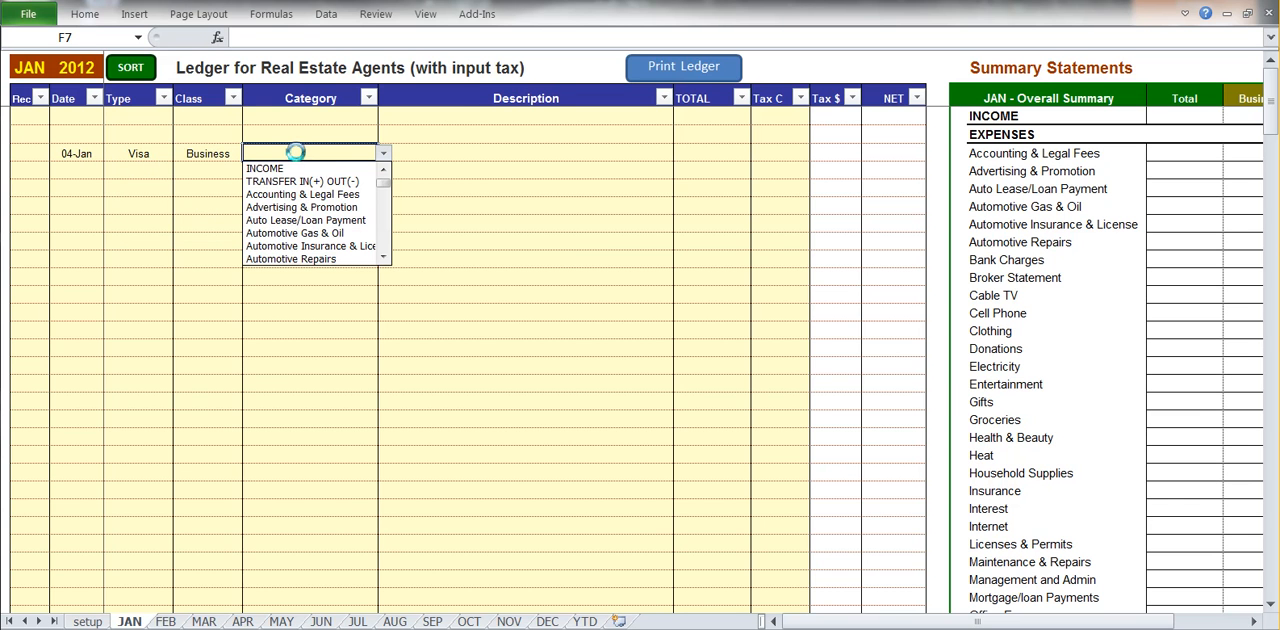
click(333, 233)
Enter the description "Shell gas" and a total of 67 for the 04-Jan entry.
click(443, 154)
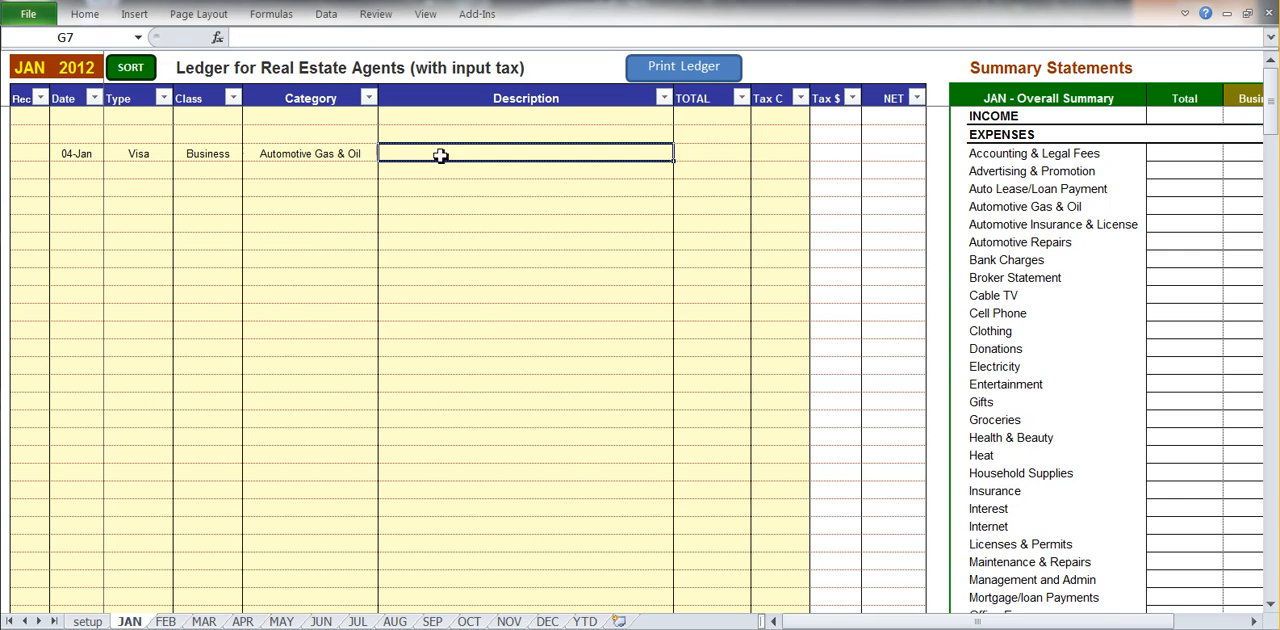
text(Shell )
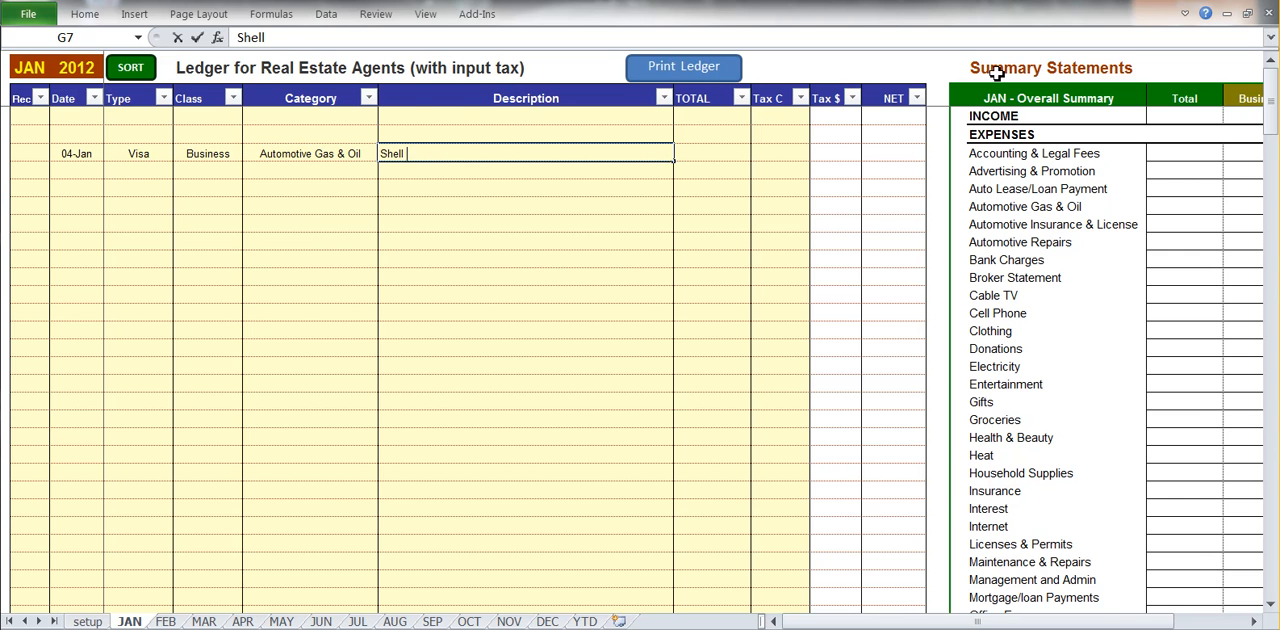
text(gas)
key(Tab)
text(67)
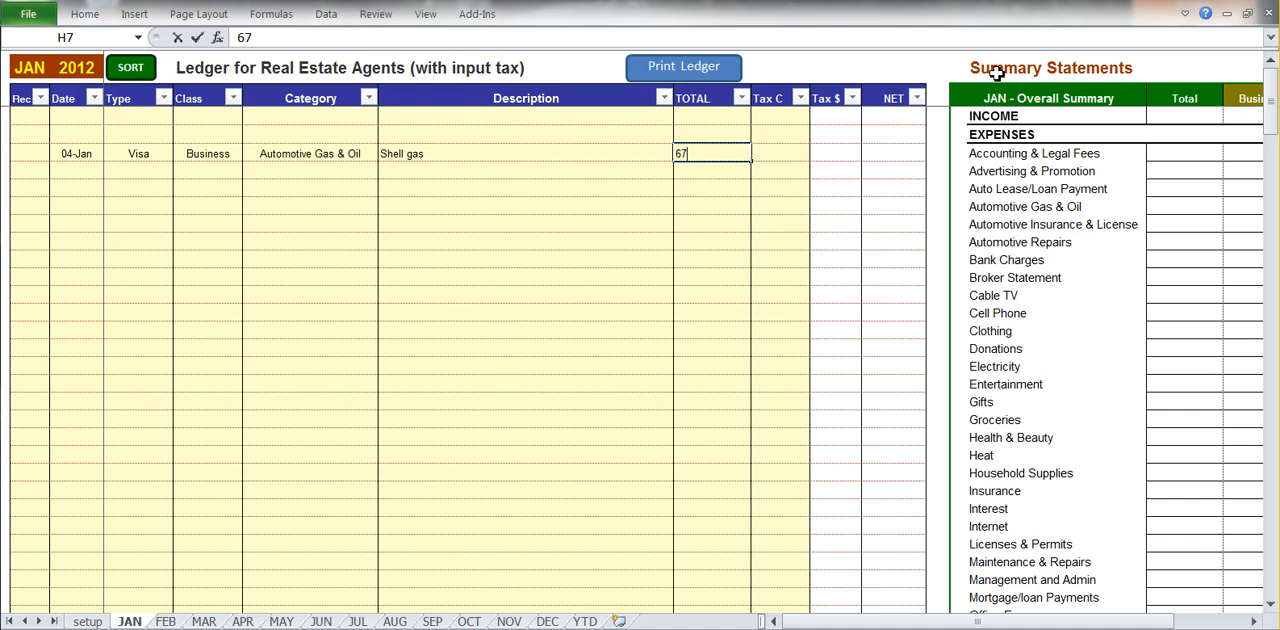
key(Tab)
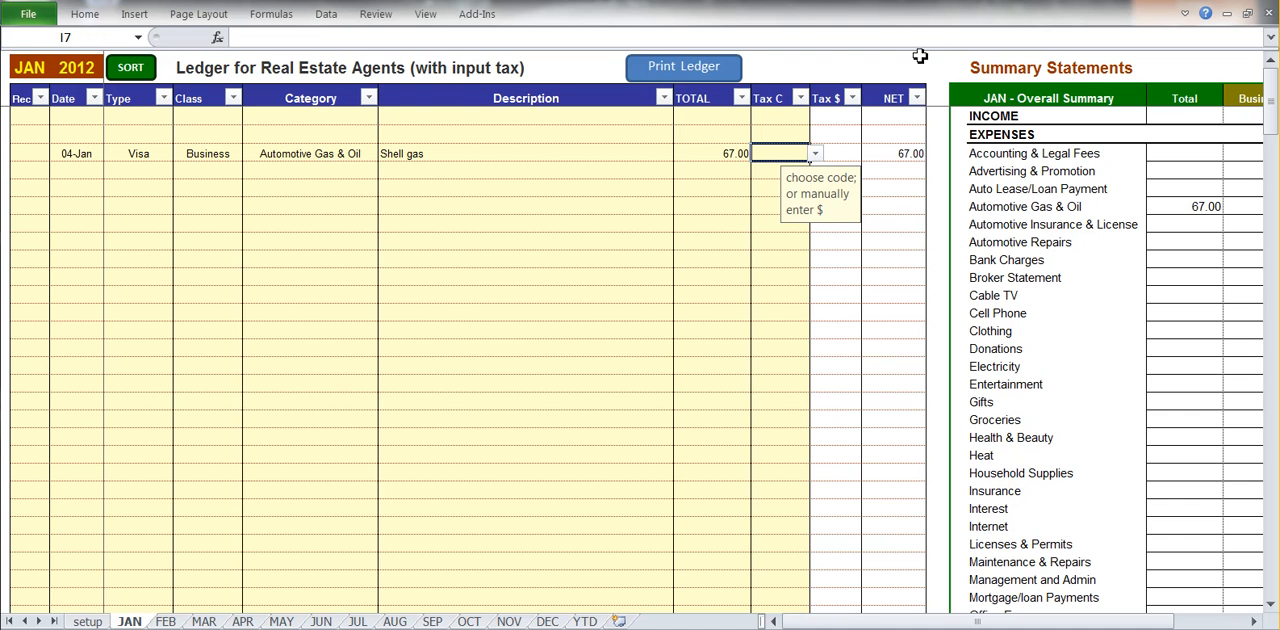
Apply the GST tax code to the Shell gas entry.
click(815, 155)
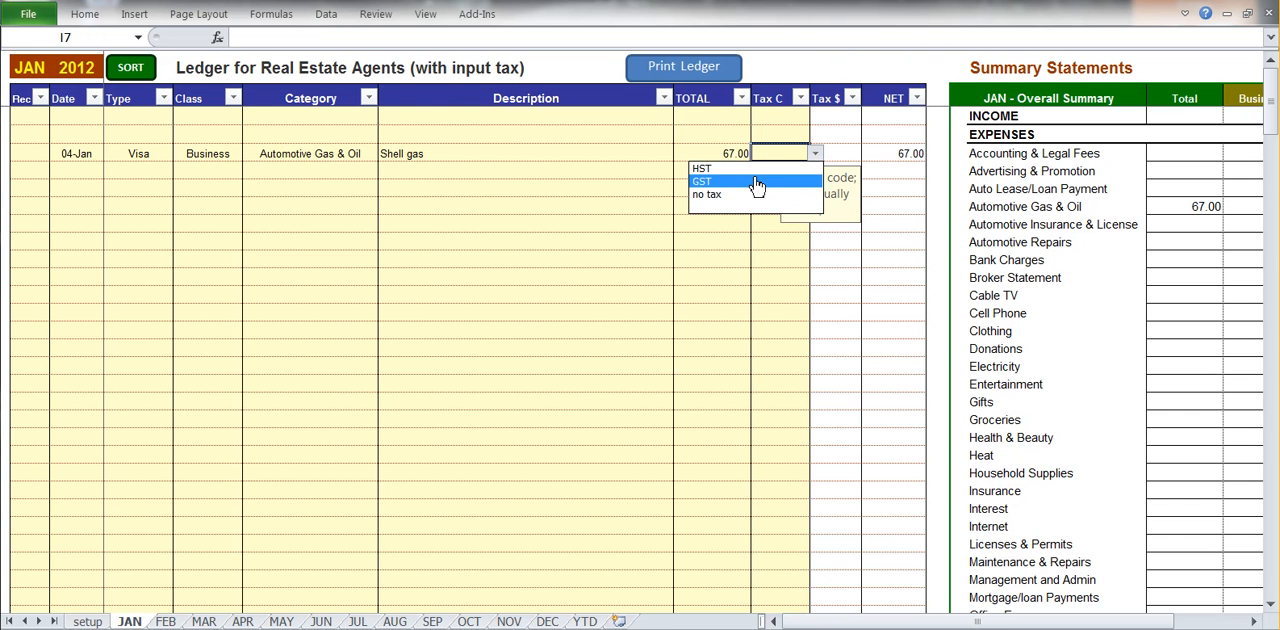
click(757, 182)
click(840, 155)
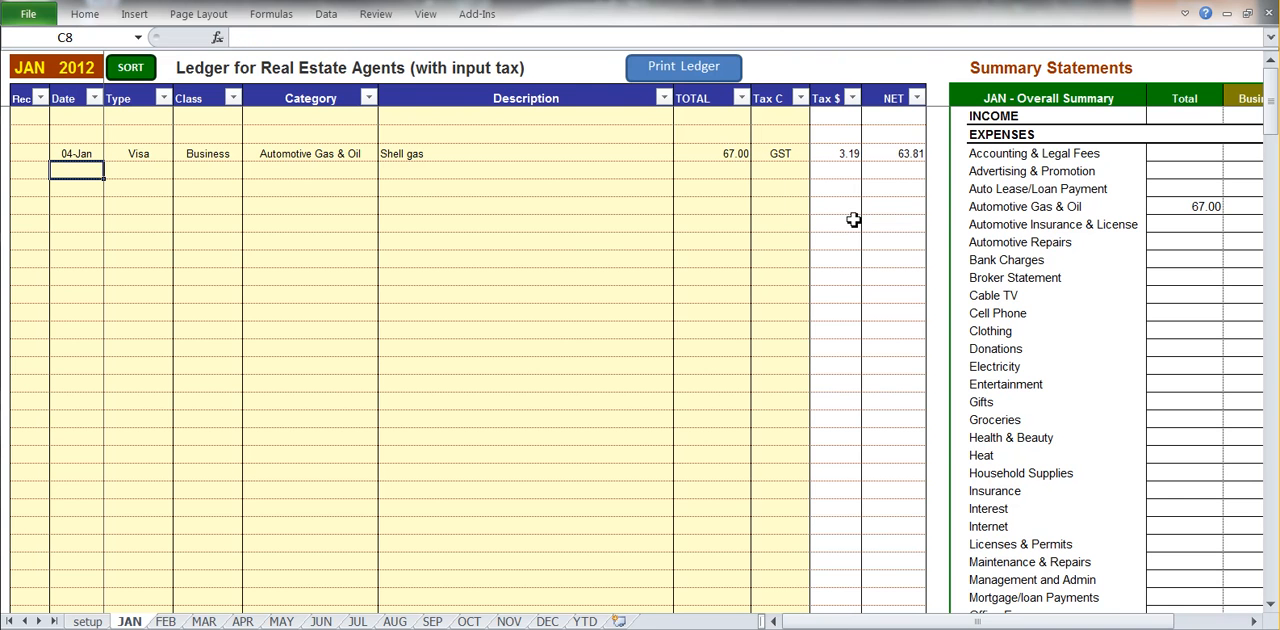
Start a second ledger entry in row 8 with the date 11-Jan and the type Savings.
text(11-jan)
key(Tab)
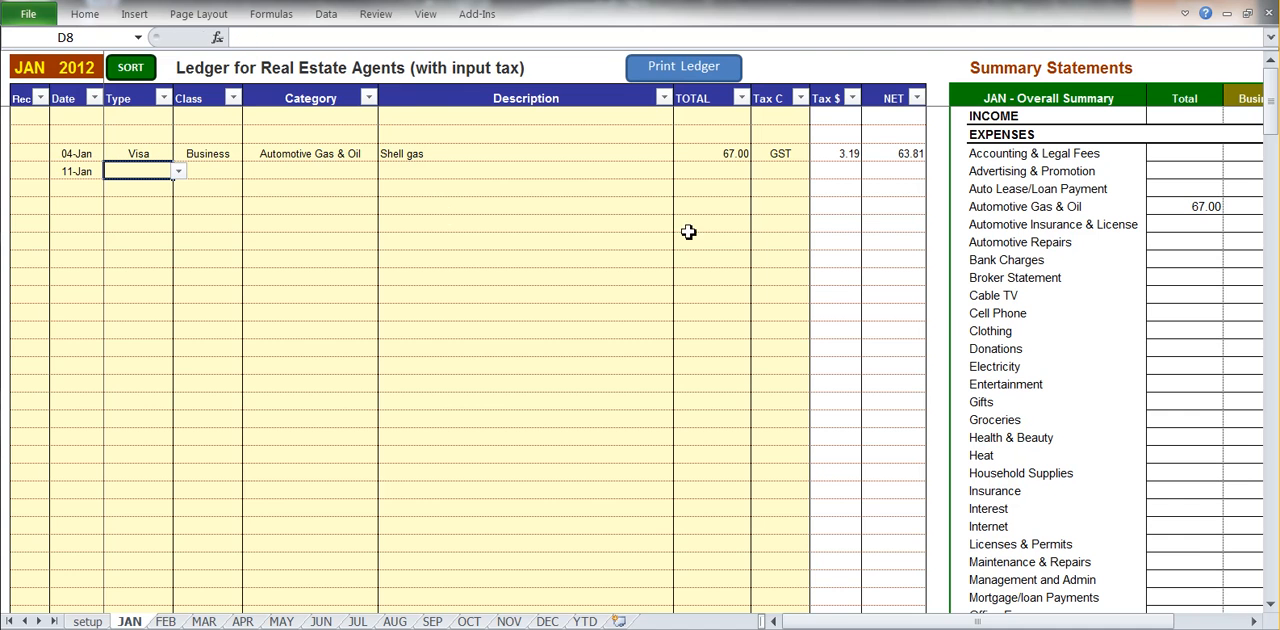
click(178, 171)
click(132, 214)
Classify the 11-Jan entry as Business with the category INCOME.
click(212, 172)
click(247, 171)
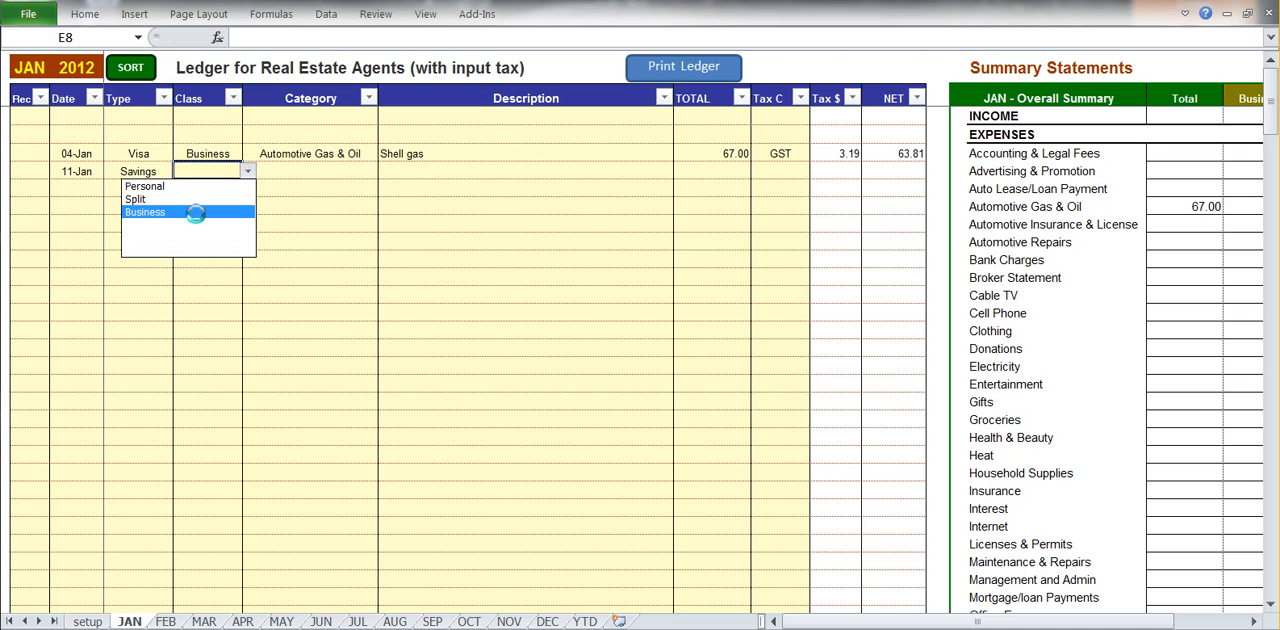
click(196, 214)
click(317, 172)
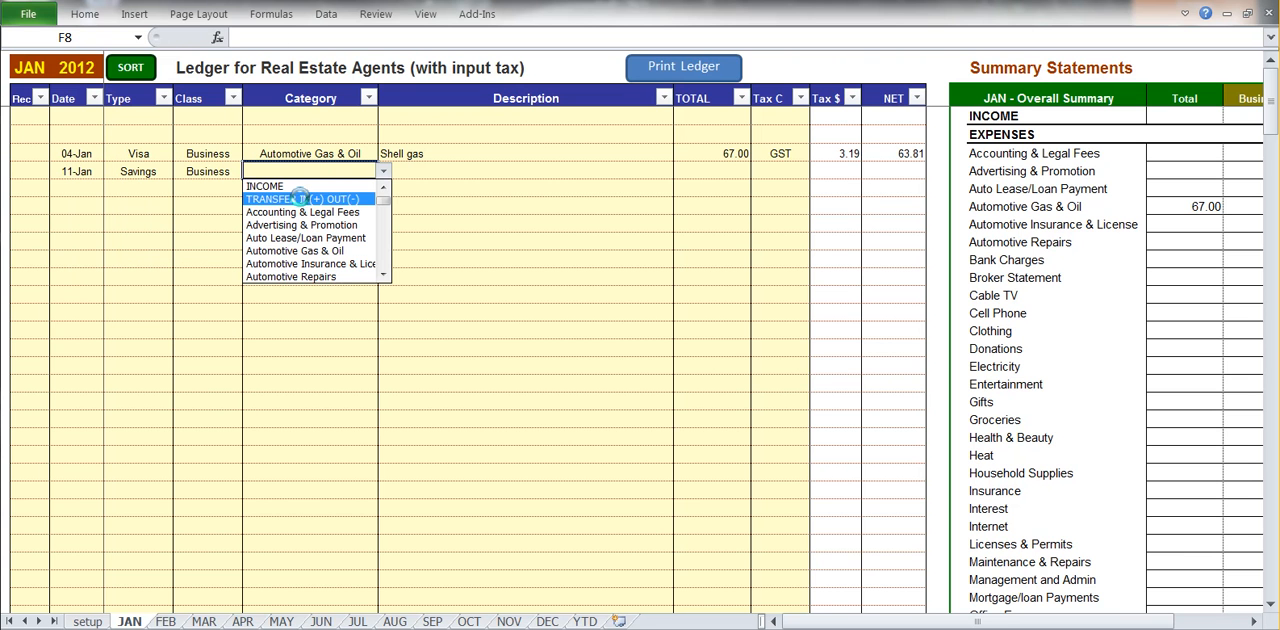
click(264, 186)
Describe the 11-Jan entry as a commission for the property's street address and enter a total of 3,200.
click(423, 170)
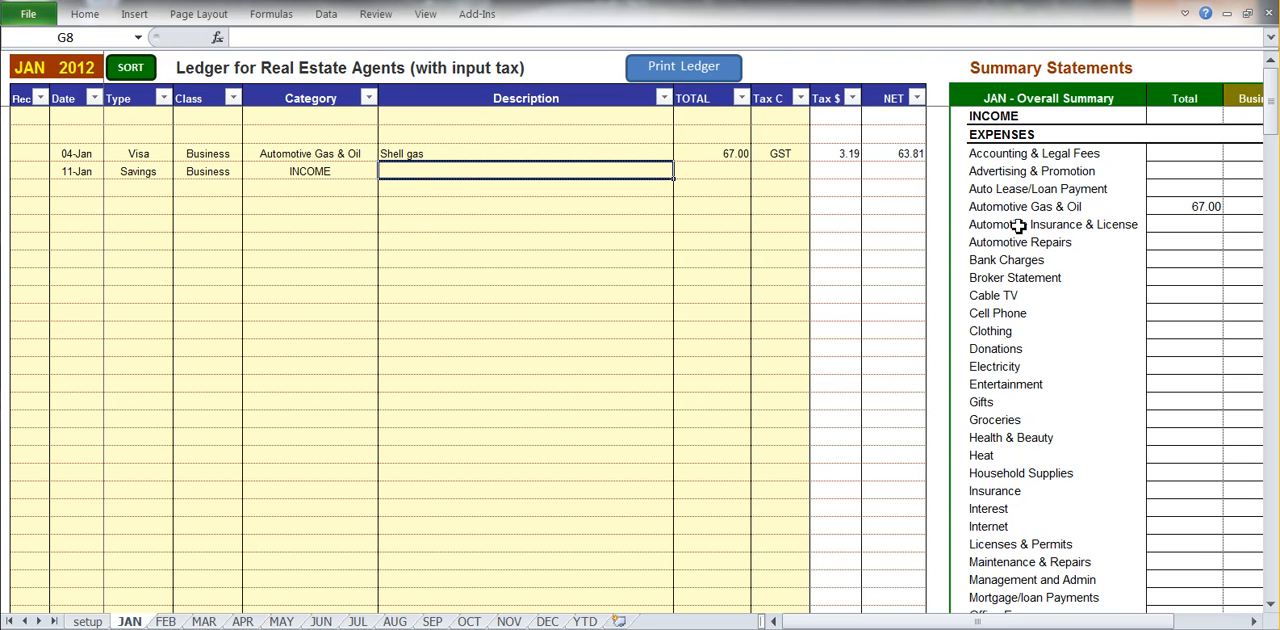
text(Commission for 123 Sm)
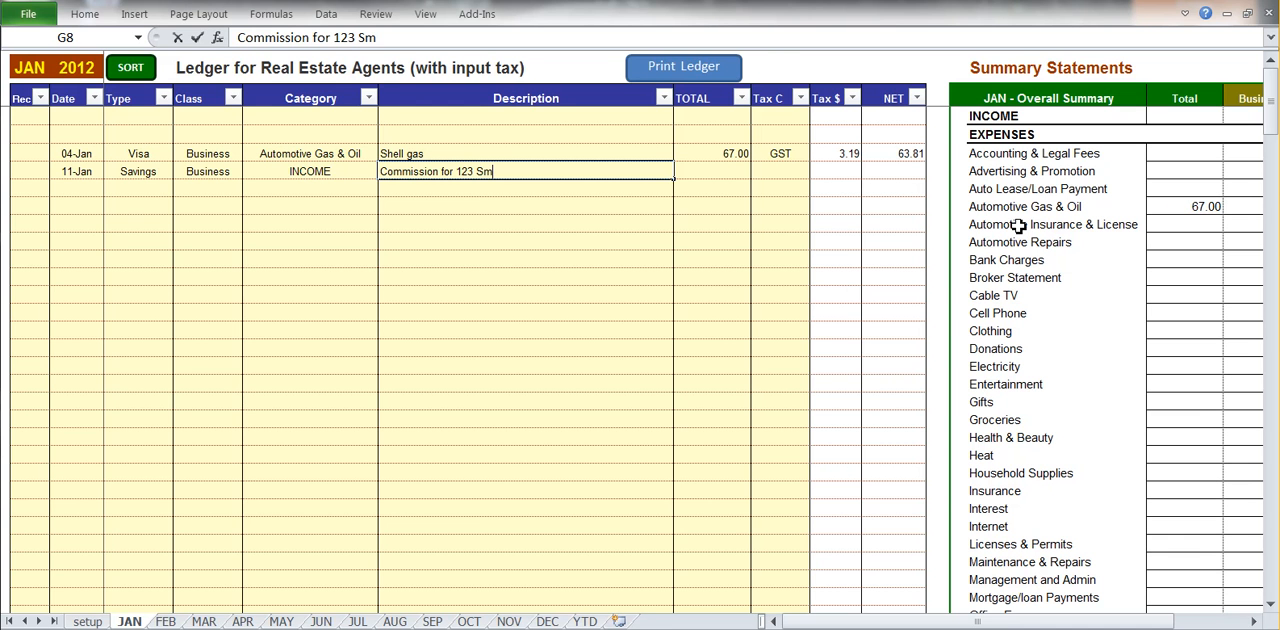
text(ith)
key(Tab)
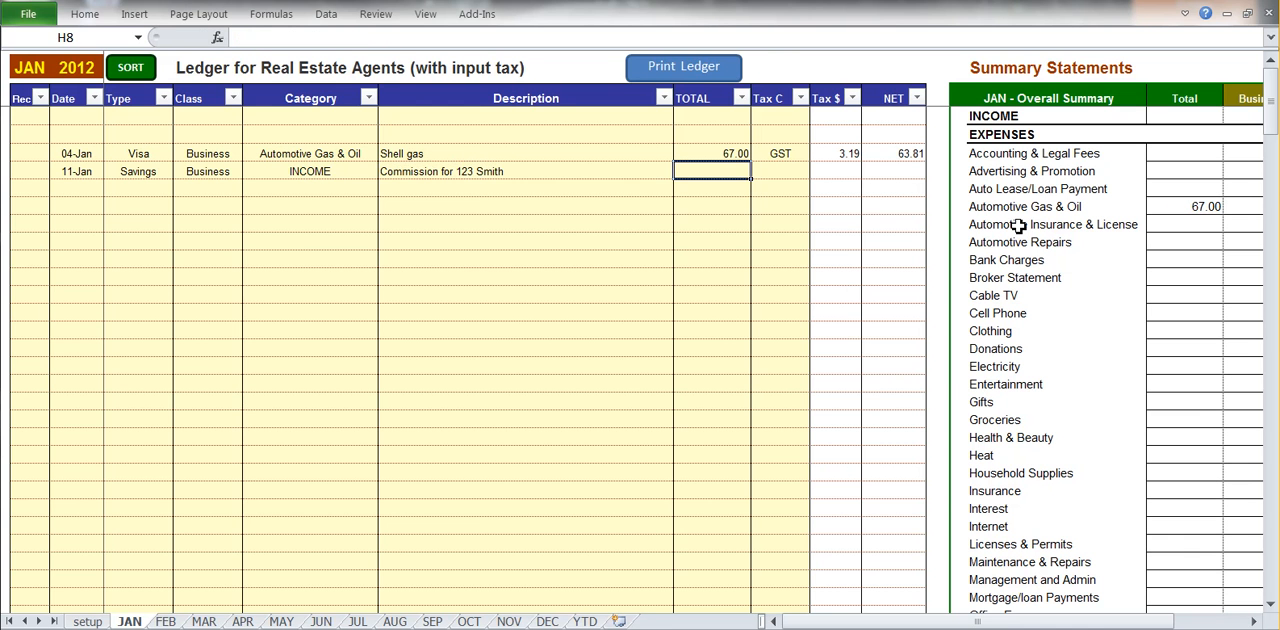
text(3,)
text(200)
key(Tab)
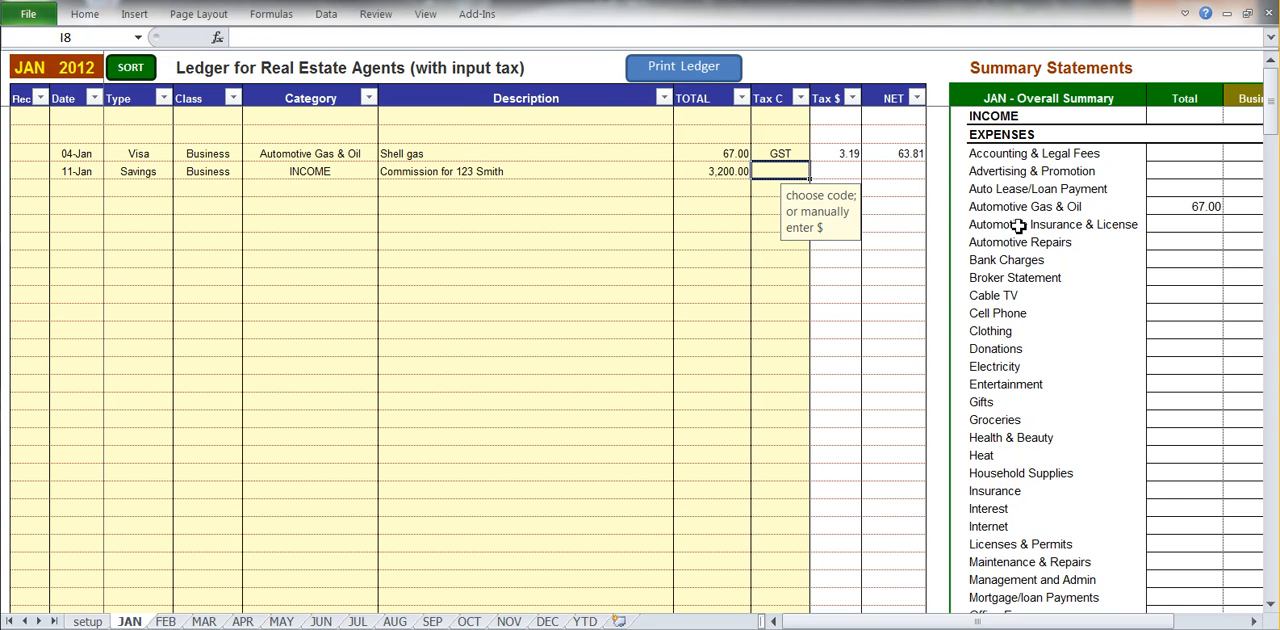
Apply the GST tax code to the 11-Jan commission entry.
click(815, 171)
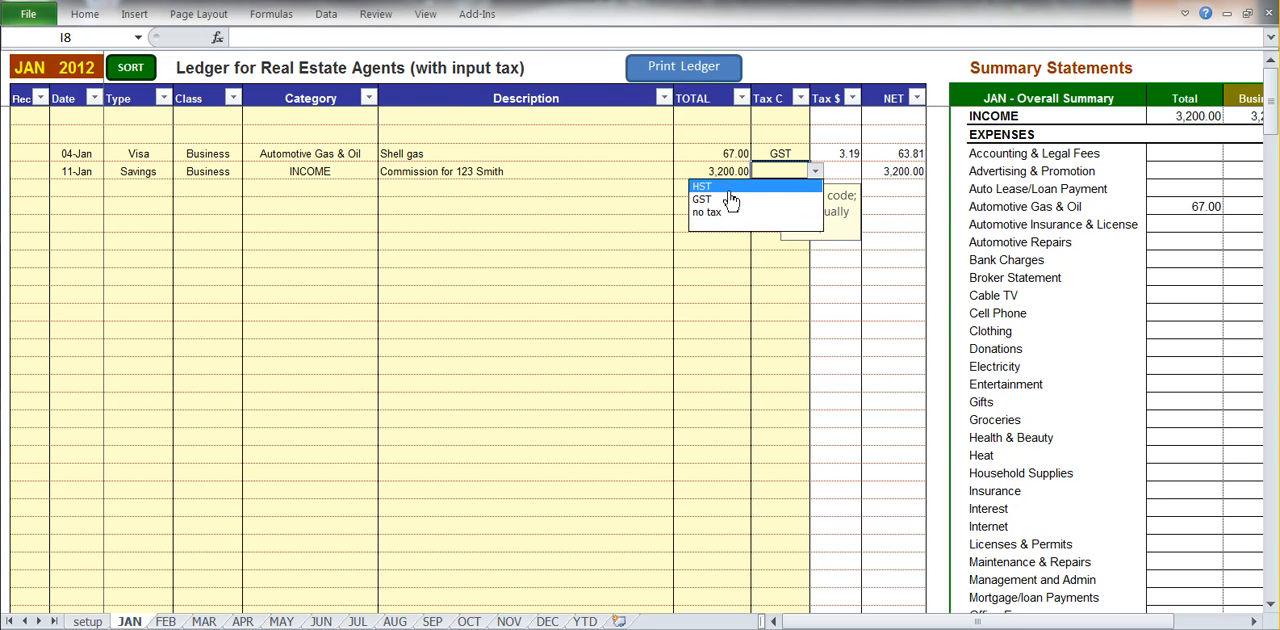
click(728, 199)
click(576, 209)
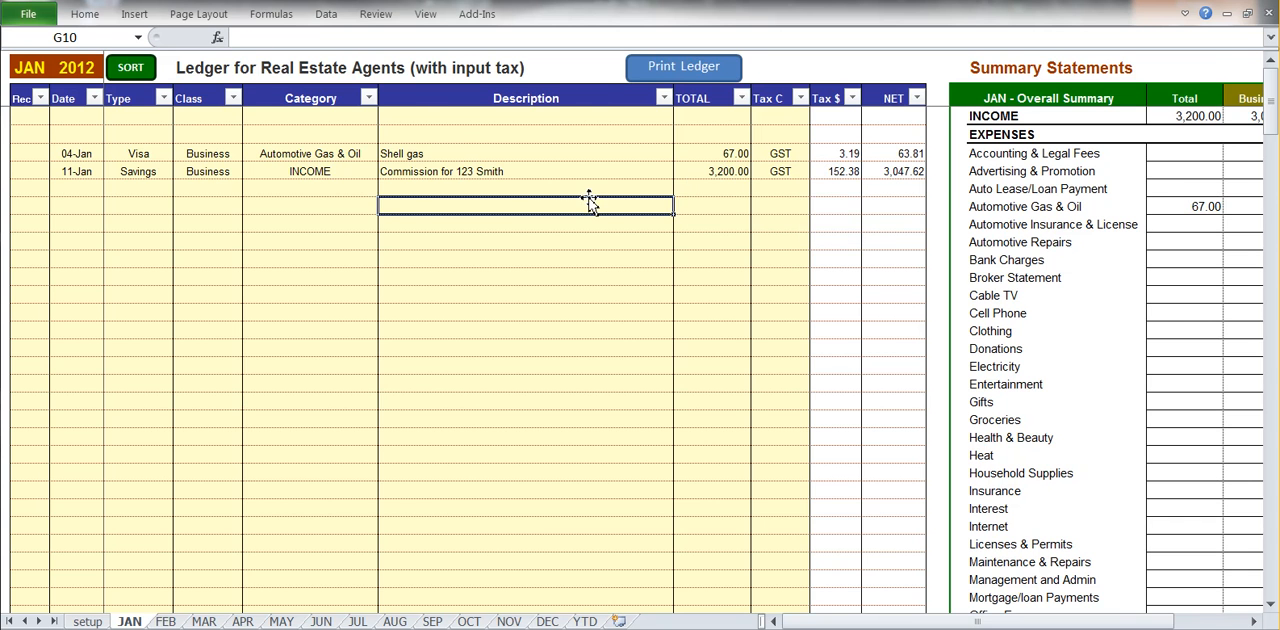
Review the January net income, the business input tax collected and the payment type summary in the summary statements.
drag(773, 621, 840, 622)
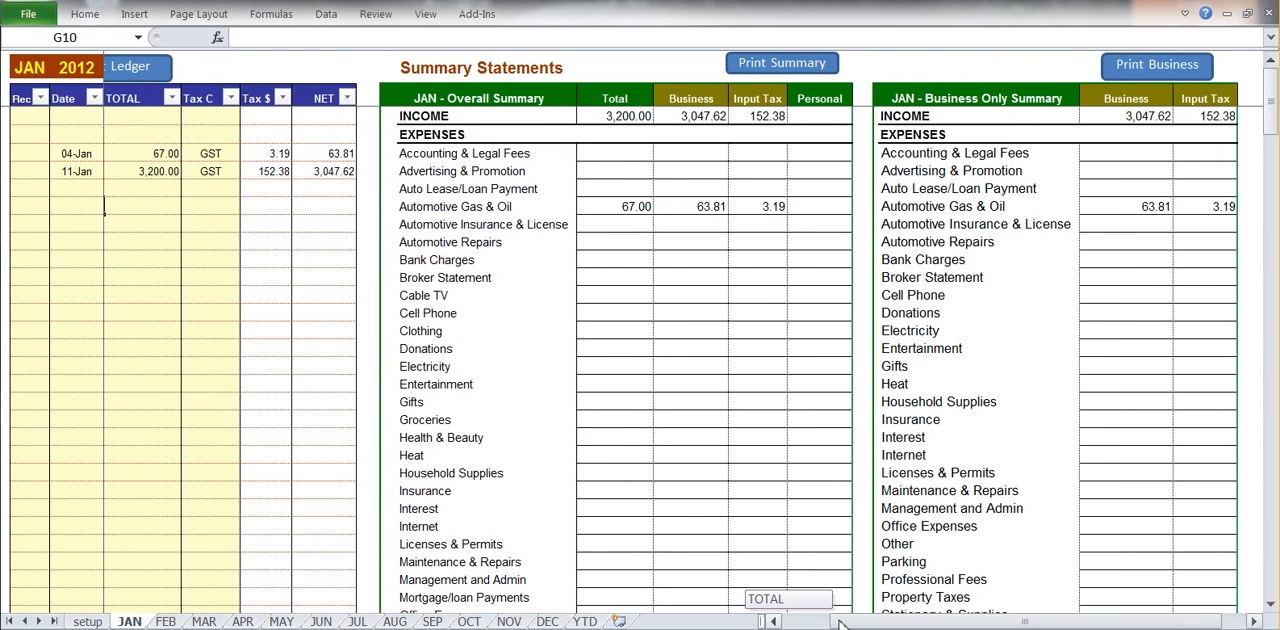
scroll(640, 433, down, 12)
click(613, 420)
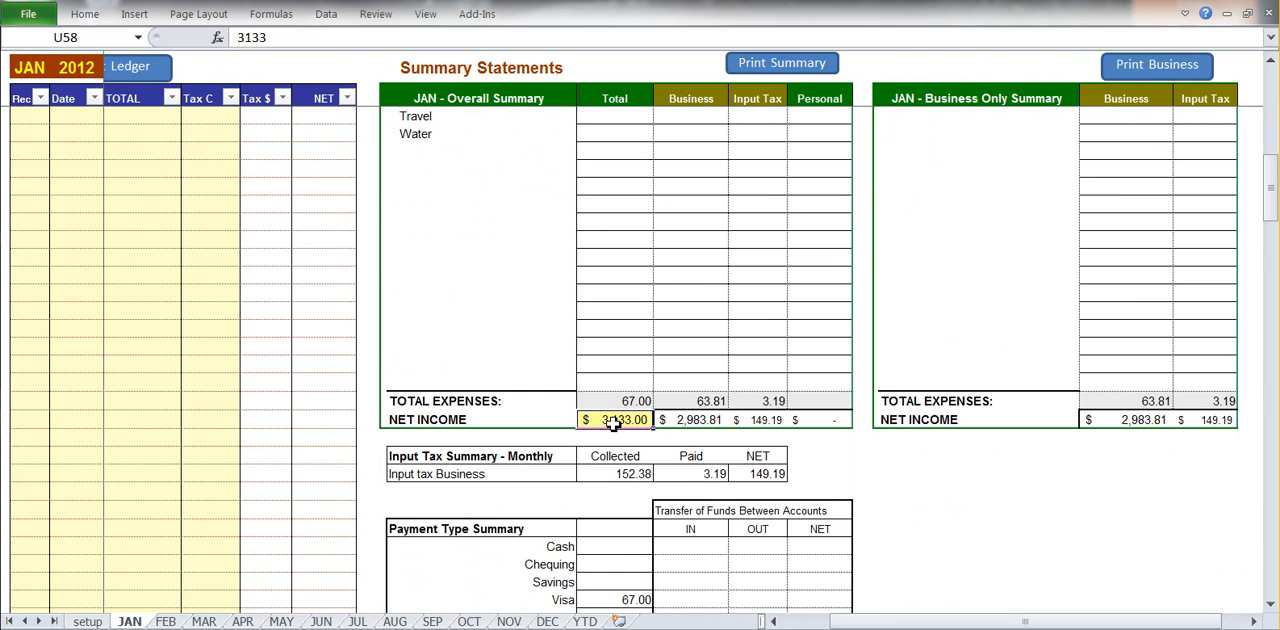
click(622, 474)
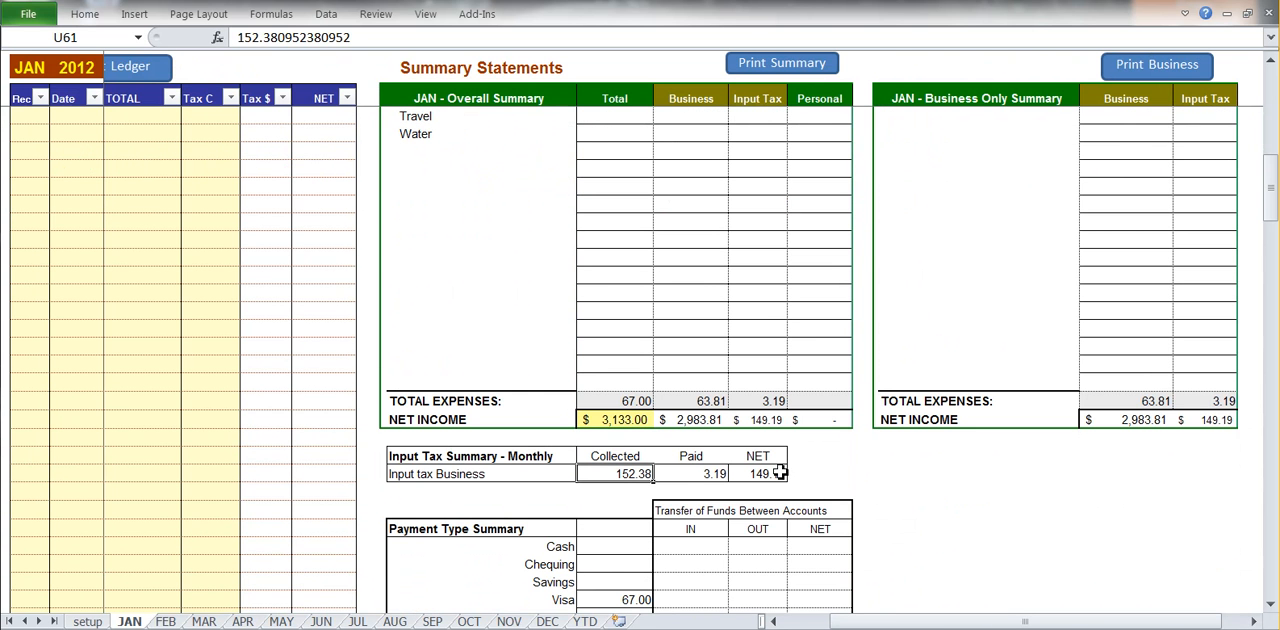
scroll(778, 473, down, 1)
scroll(663, 493, down, 1)
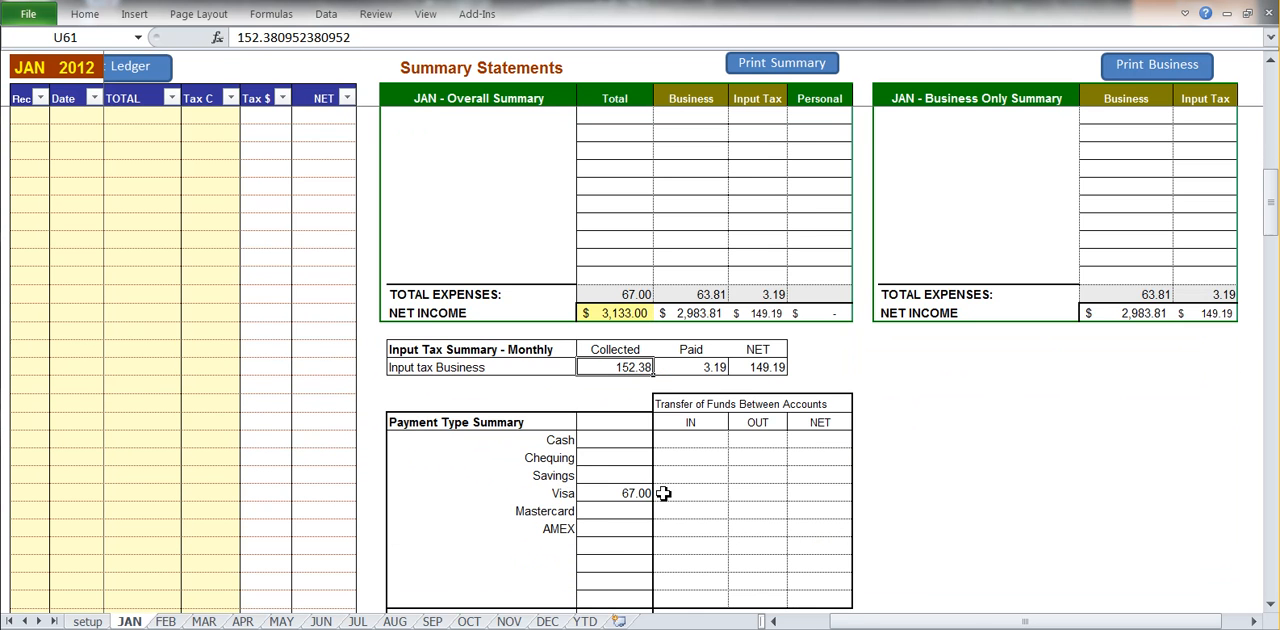
scroll(632, 492, up, 13)
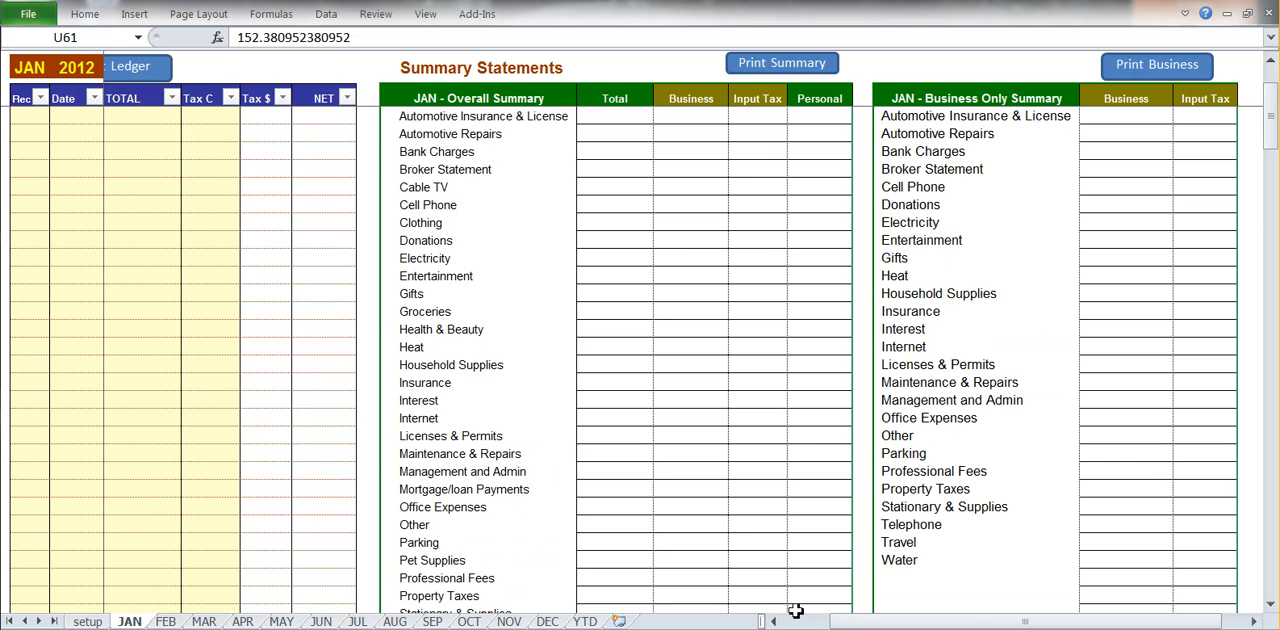
Change the class of the 04-Jan Shell gas entry to Split in the January ledger.
click(796, 620)
scroll(680, 516, up, 1)
scroll(679, 516, up, 1)
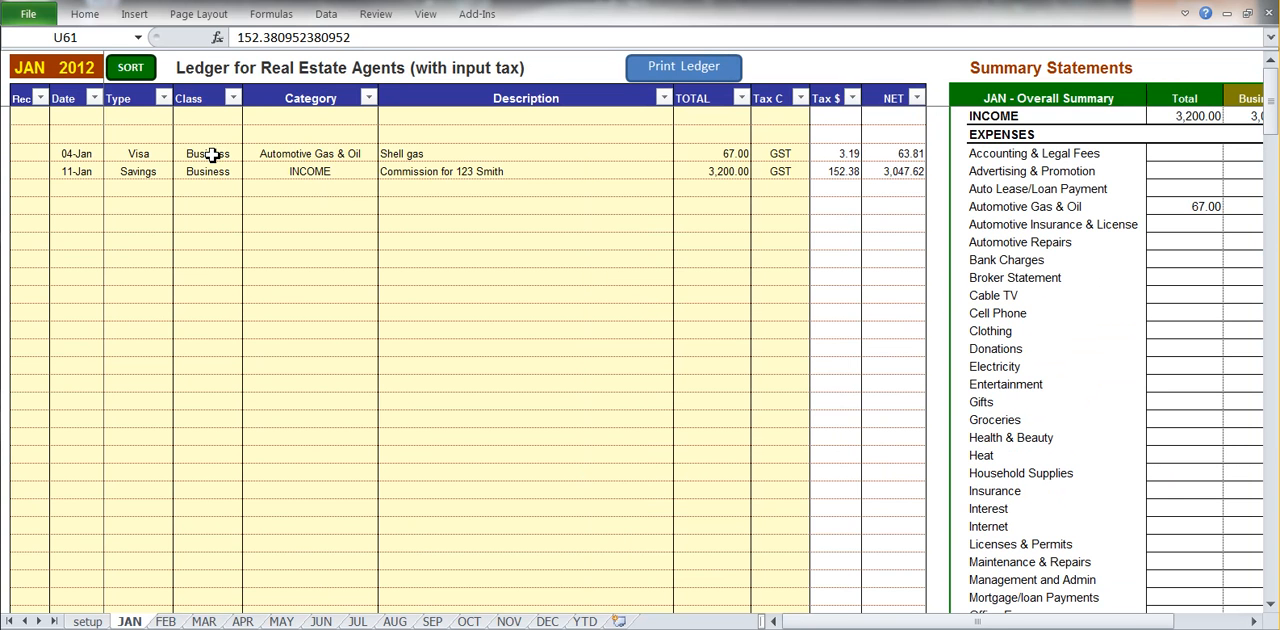
click(300, 156)
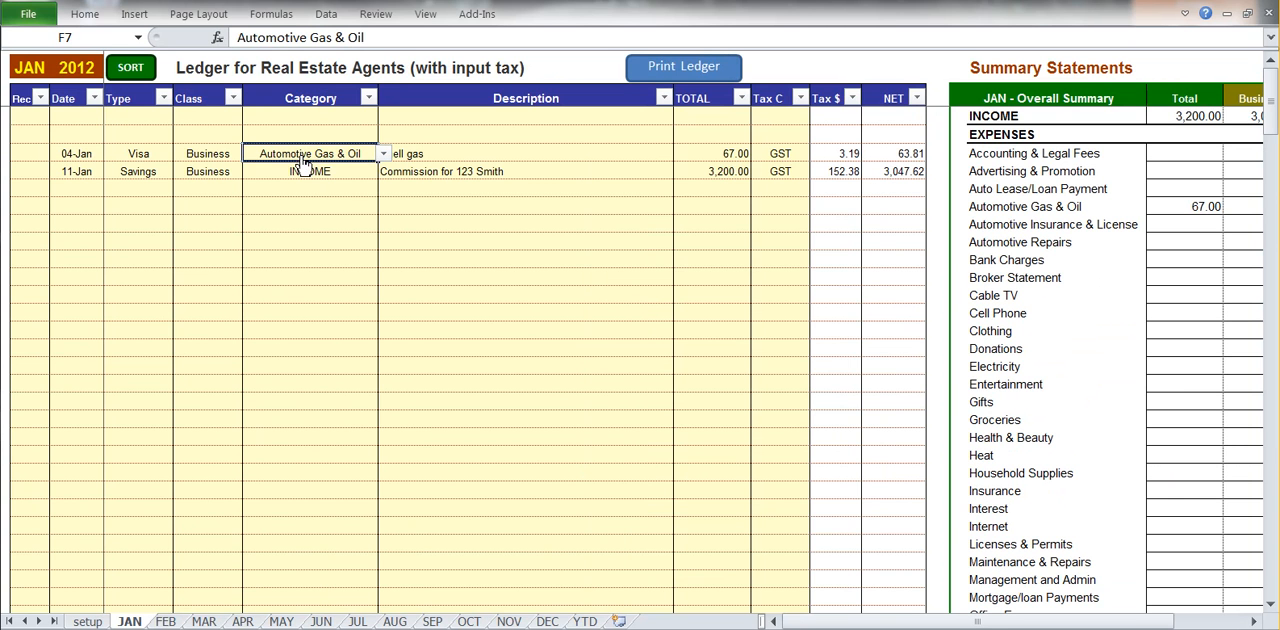
click(208, 160)
click(246, 154)
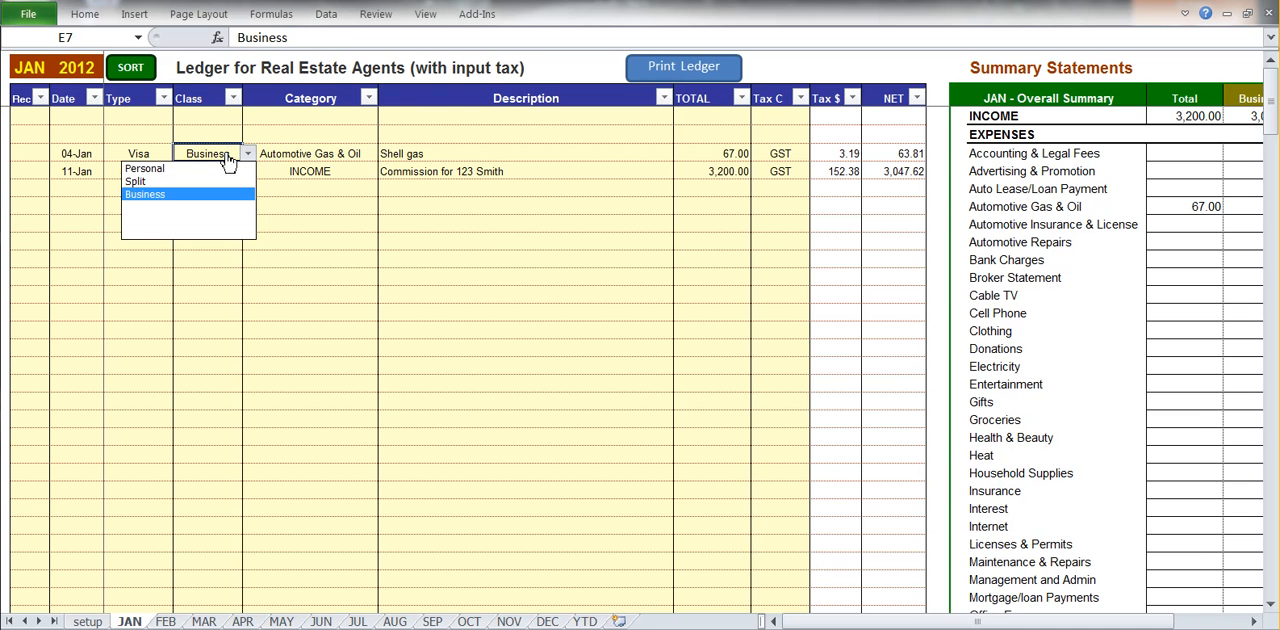
click(154, 183)
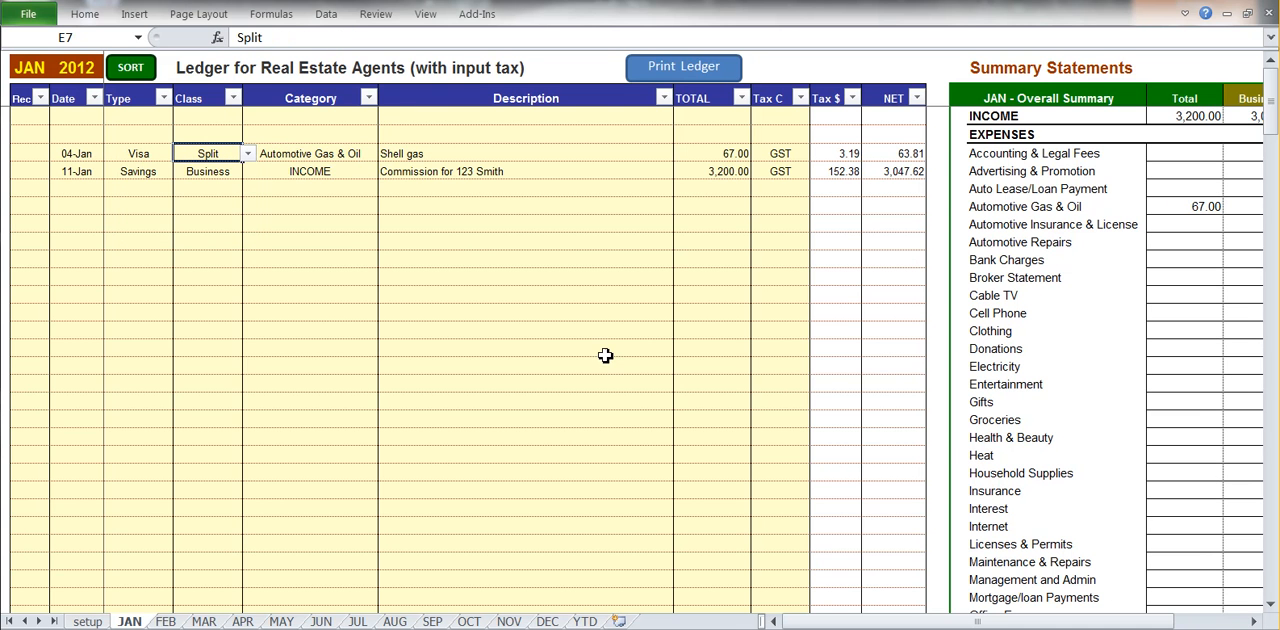
Examine how the Automotive Gas & Oil expense is divided among business, input tax and personal in the overall summary.
drag(835, 624, 883, 624)
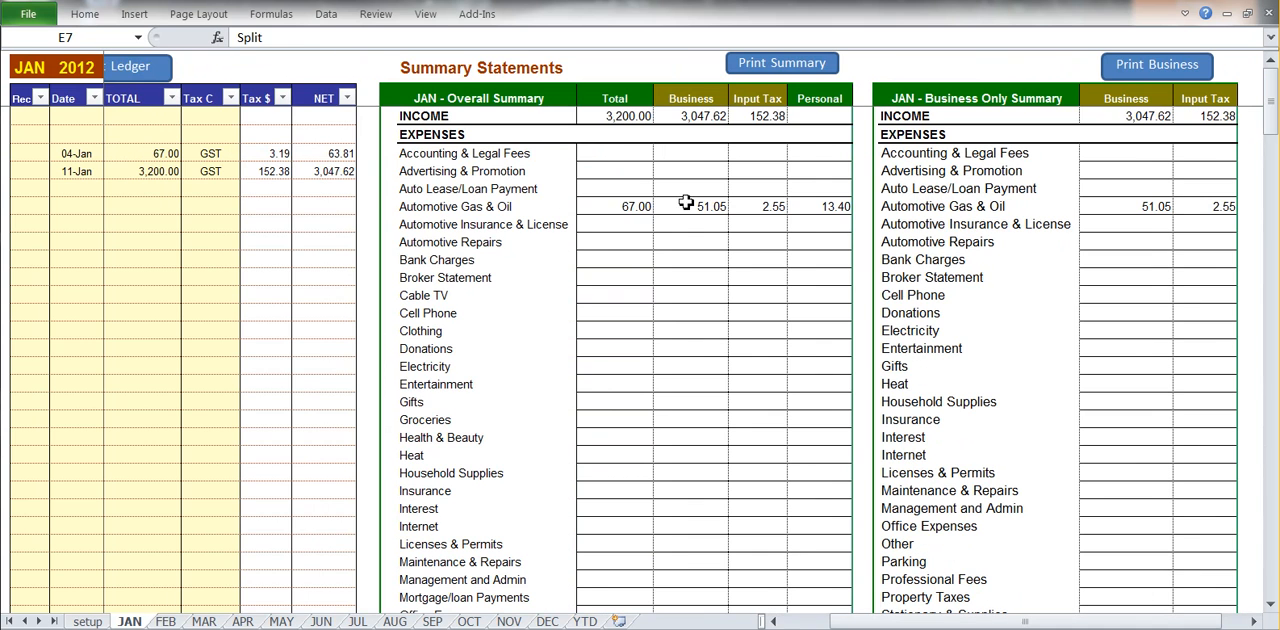
click(619, 207)
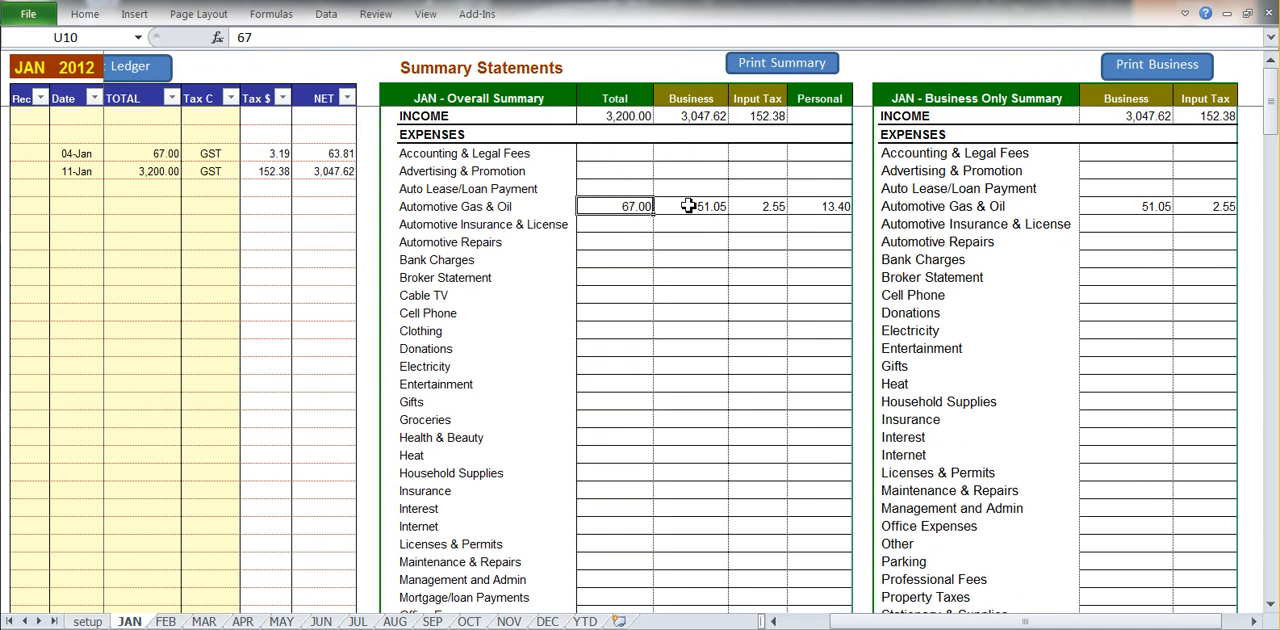
drag(689, 206, 820, 206)
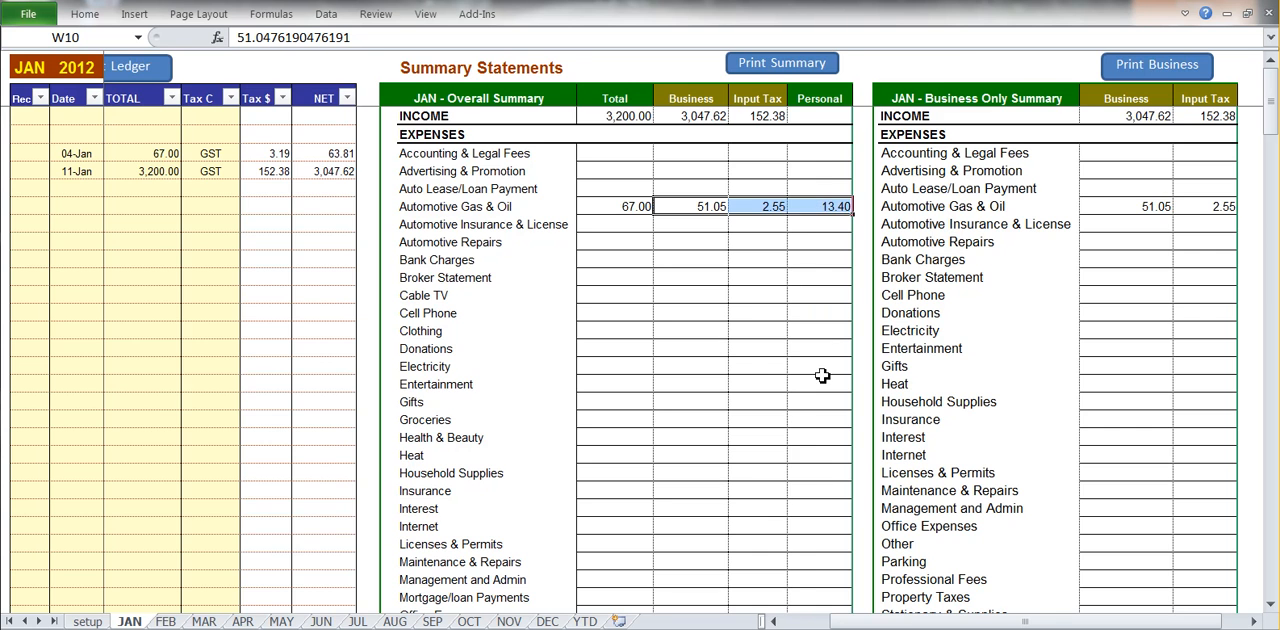
Set the type of the 11-Jan commission entry to RECEIVABLE and check the INCOME total in the overall summary.
drag(1025, 621, 977, 621)
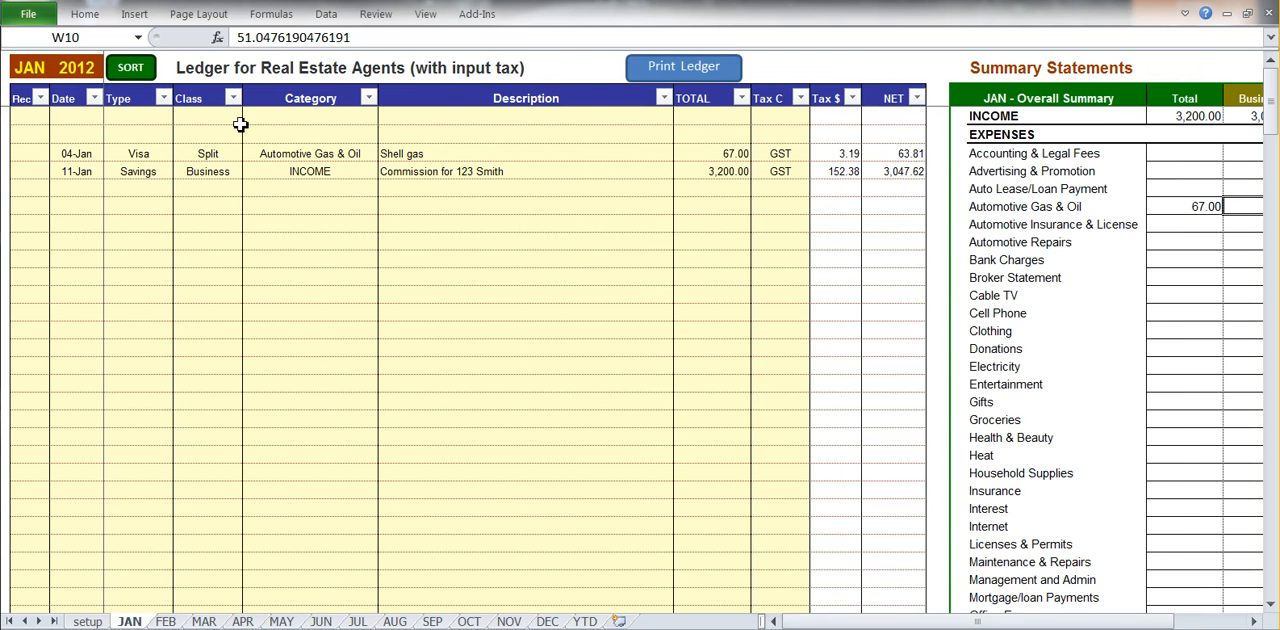
click(147, 177)
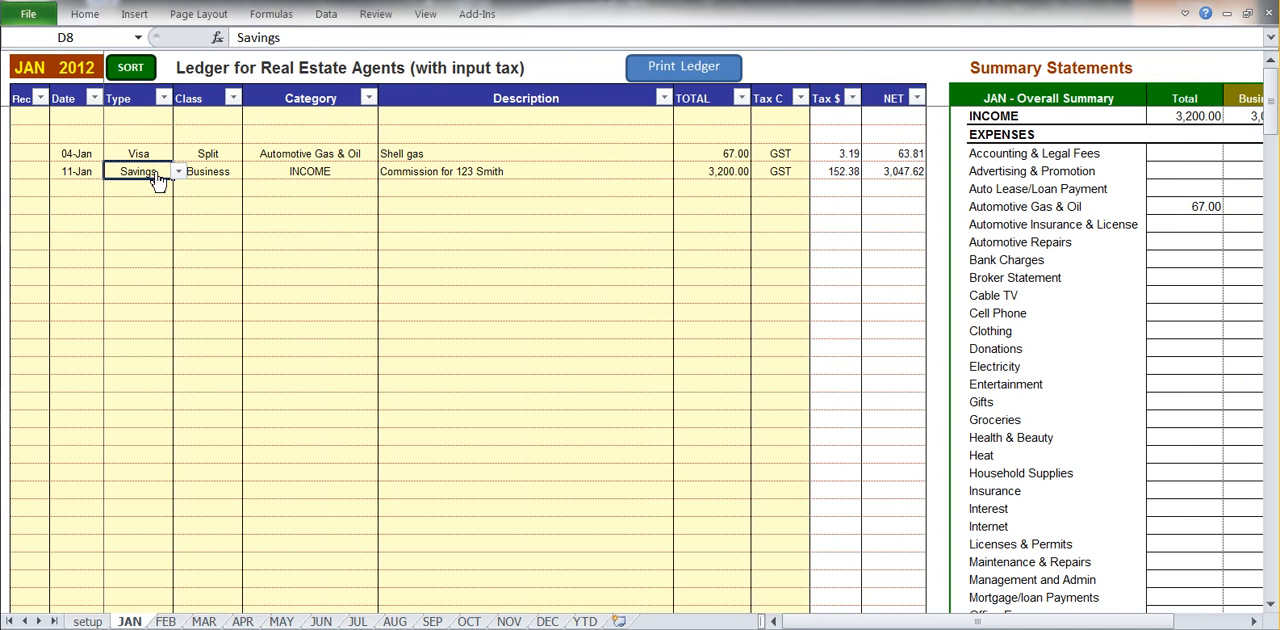
click(178, 172)
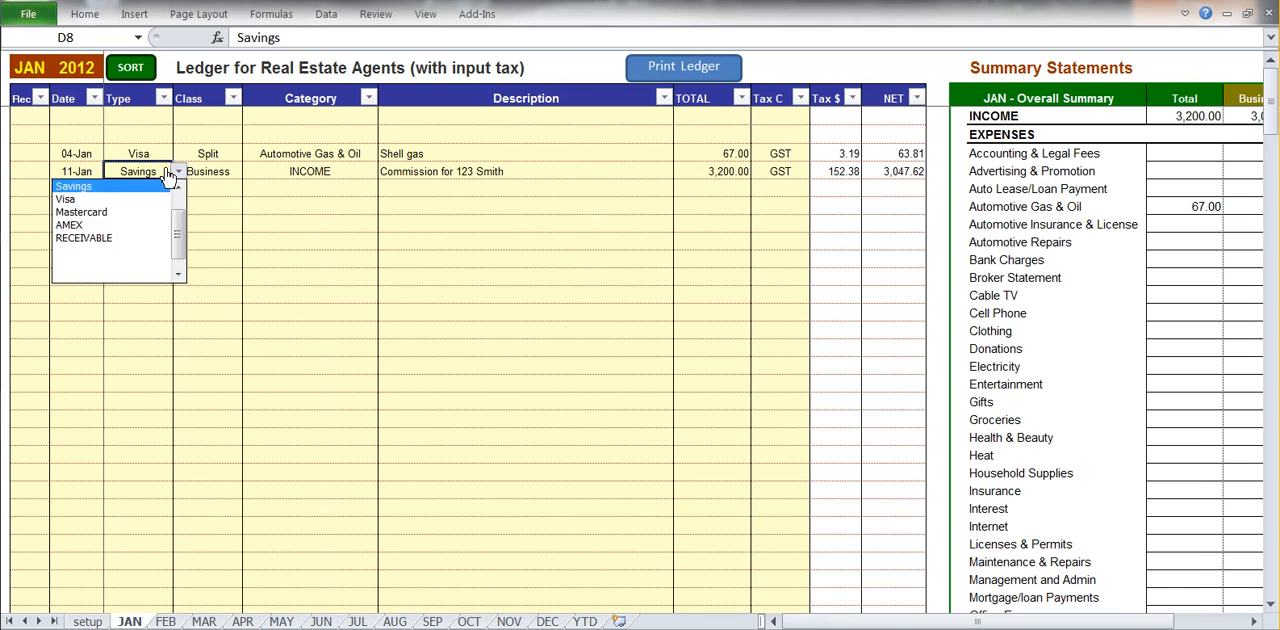
click(100, 240)
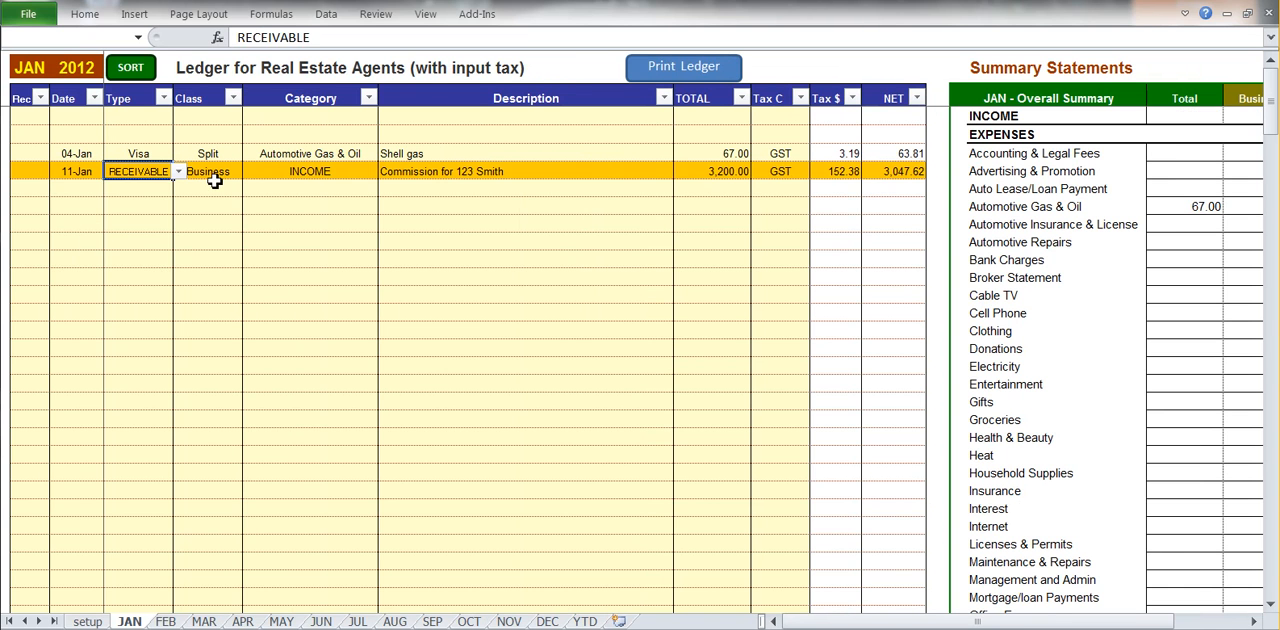
click(511, 240)
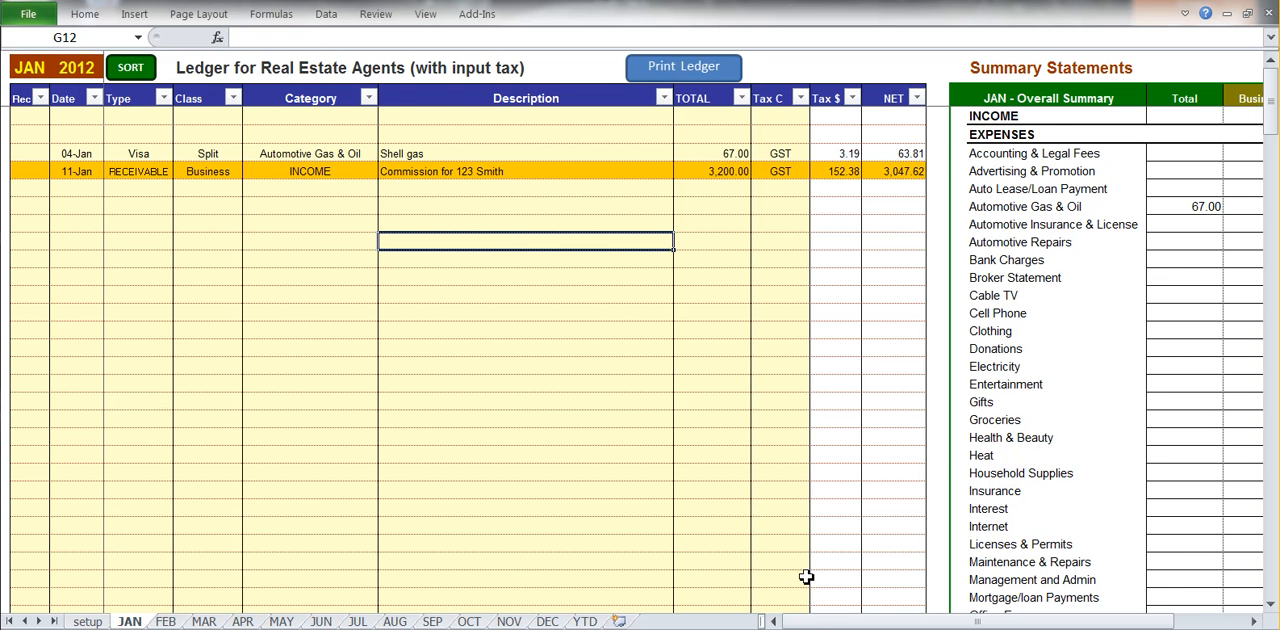
drag(830, 621, 800, 618)
click(472, 116)
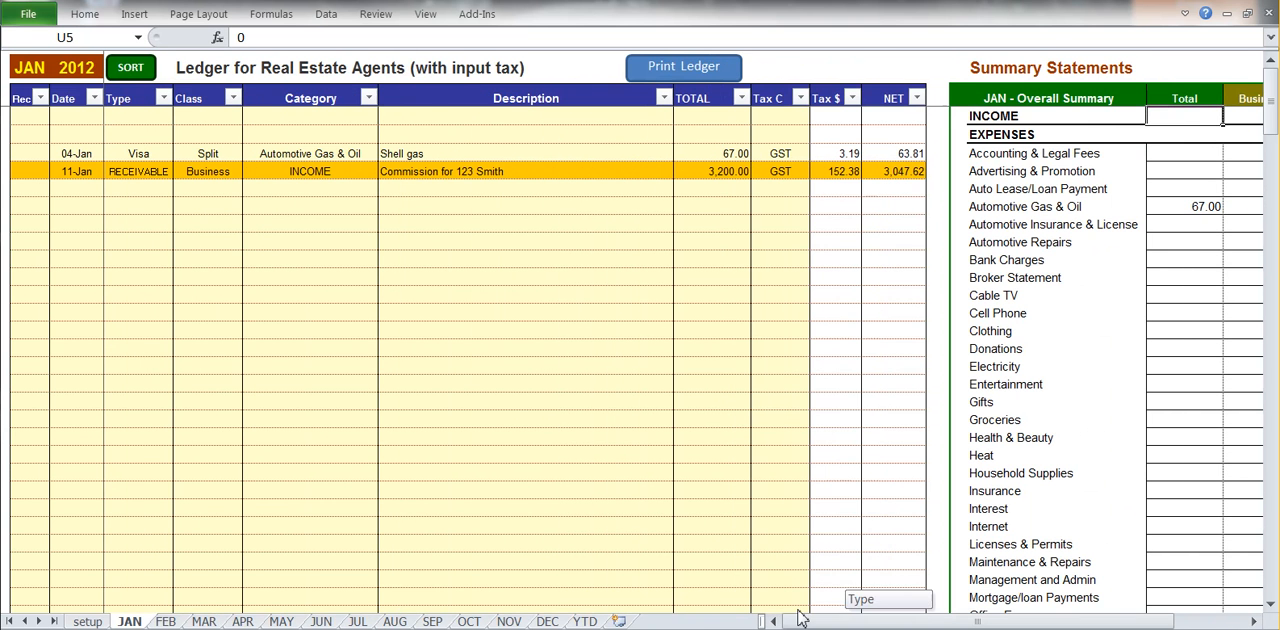
Set the type of the 11-Jan commission entry back to Savings and recheck the INCOME total.
click(145, 171)
click(178, 171)
click(178, 188)
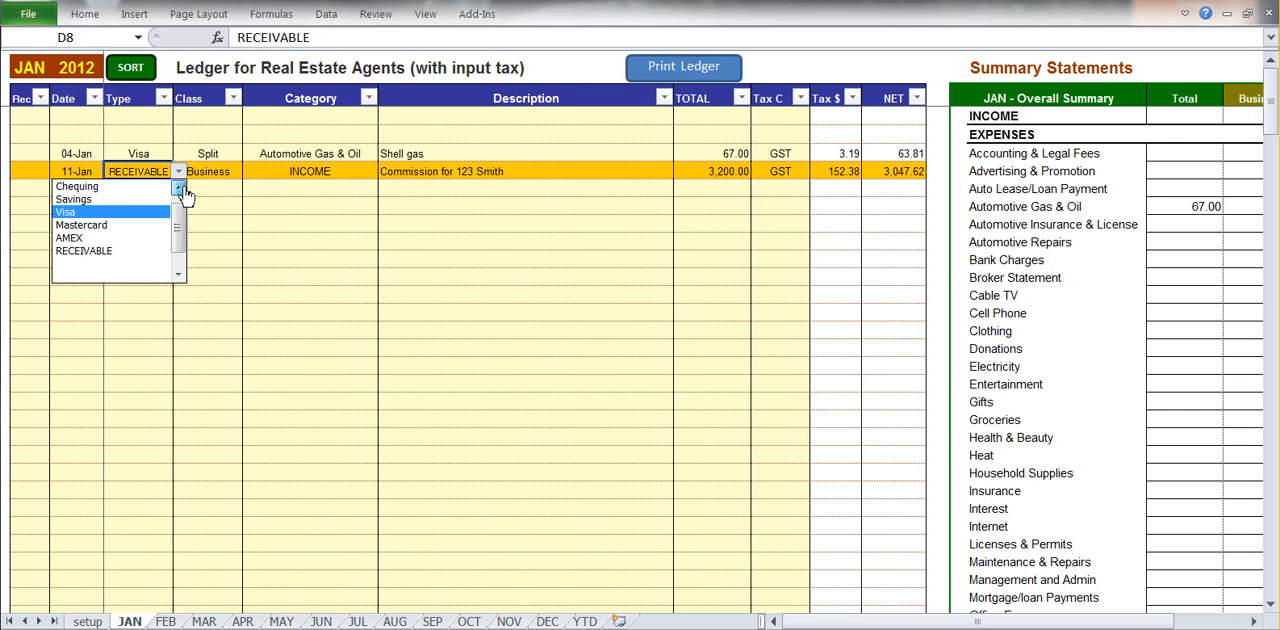
click(178, 188)
click(160, 212)
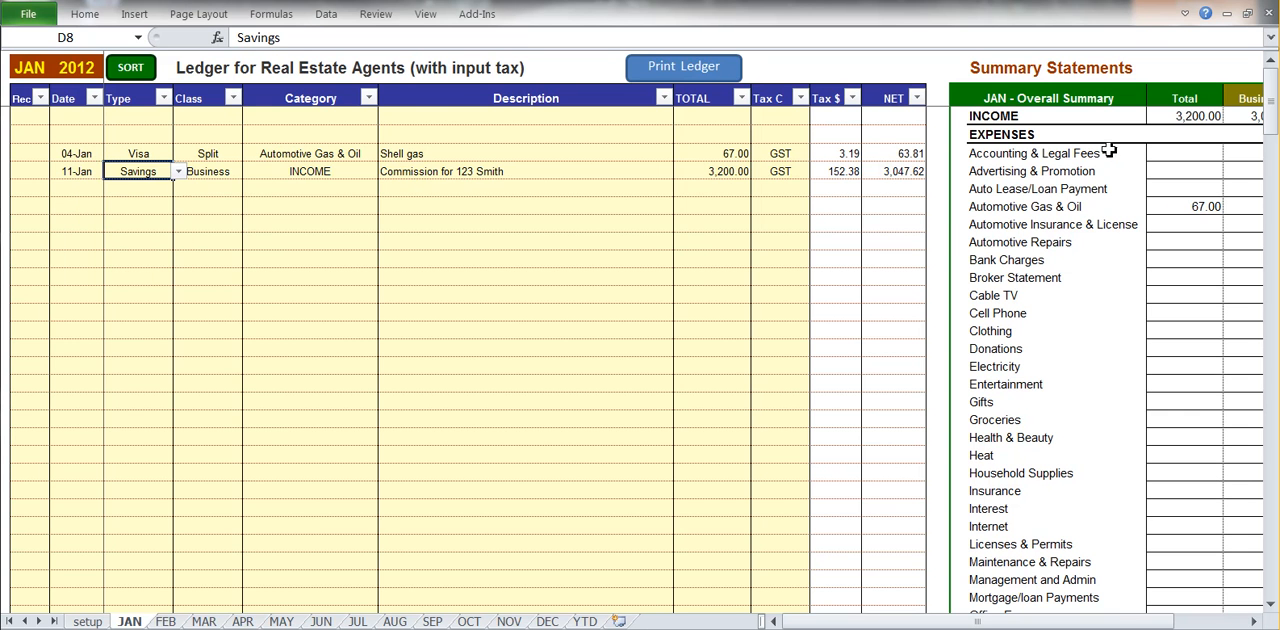
click(1180, 118)
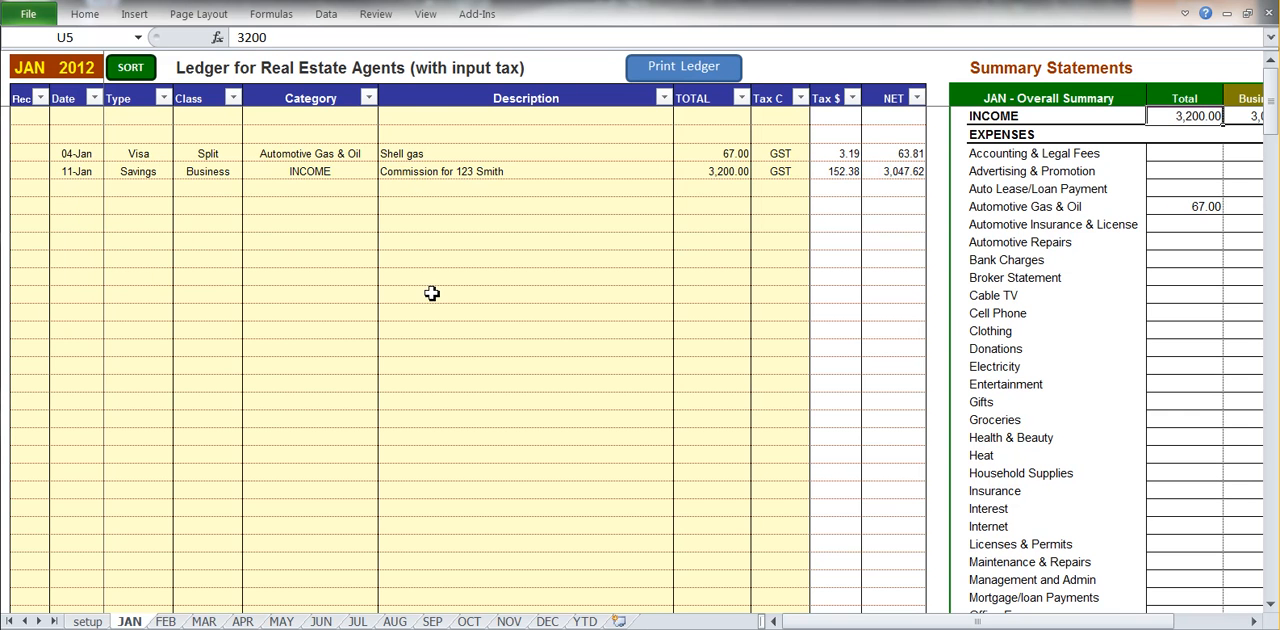
Check the number of unreconciled entries in the Reconciliation Report below the January summary.
click(463, 171)
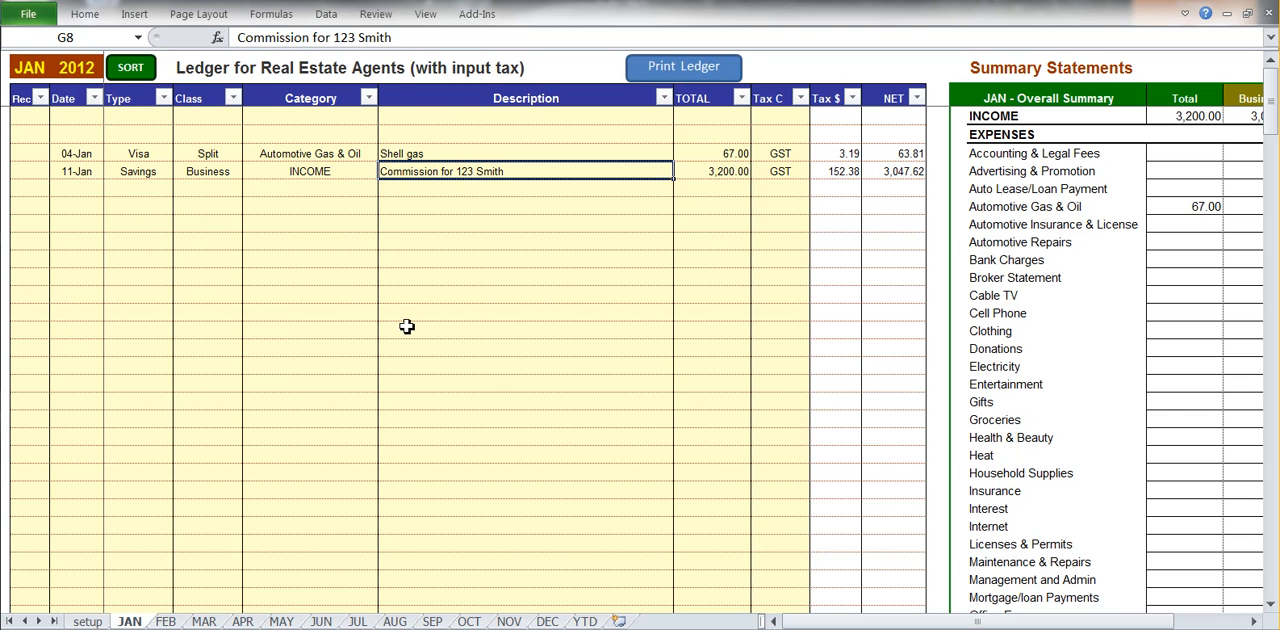
scroll(860, 445, down, 13)
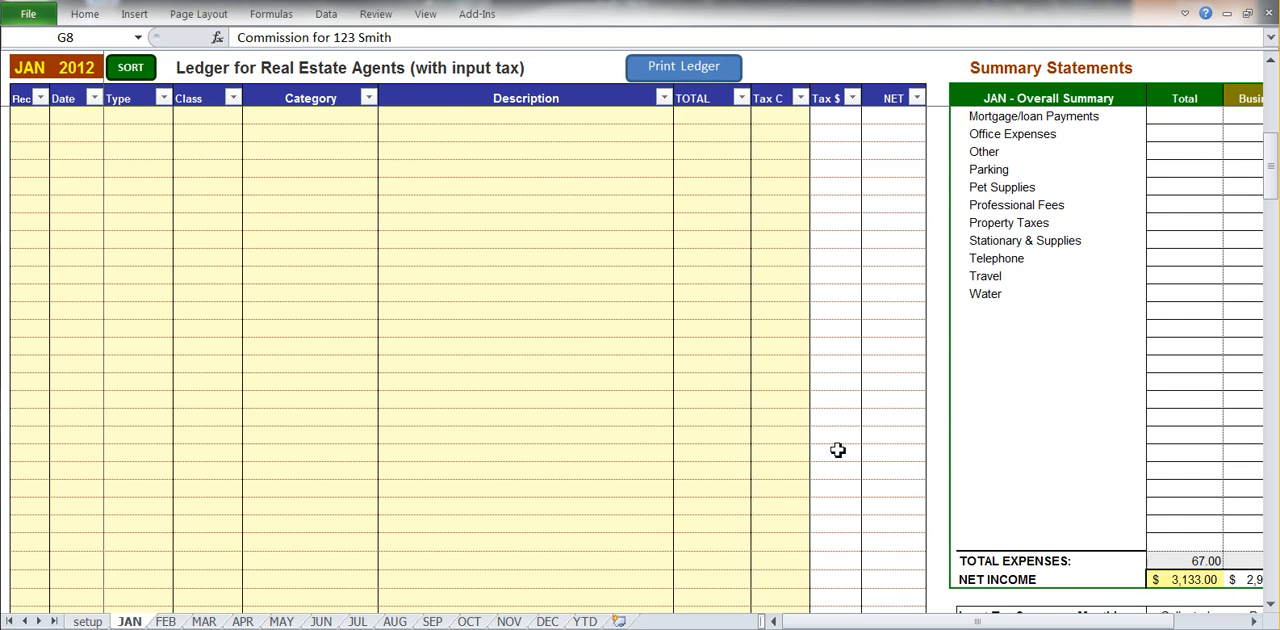
scroll(841, 455, down, 4)
click(1197, 530)
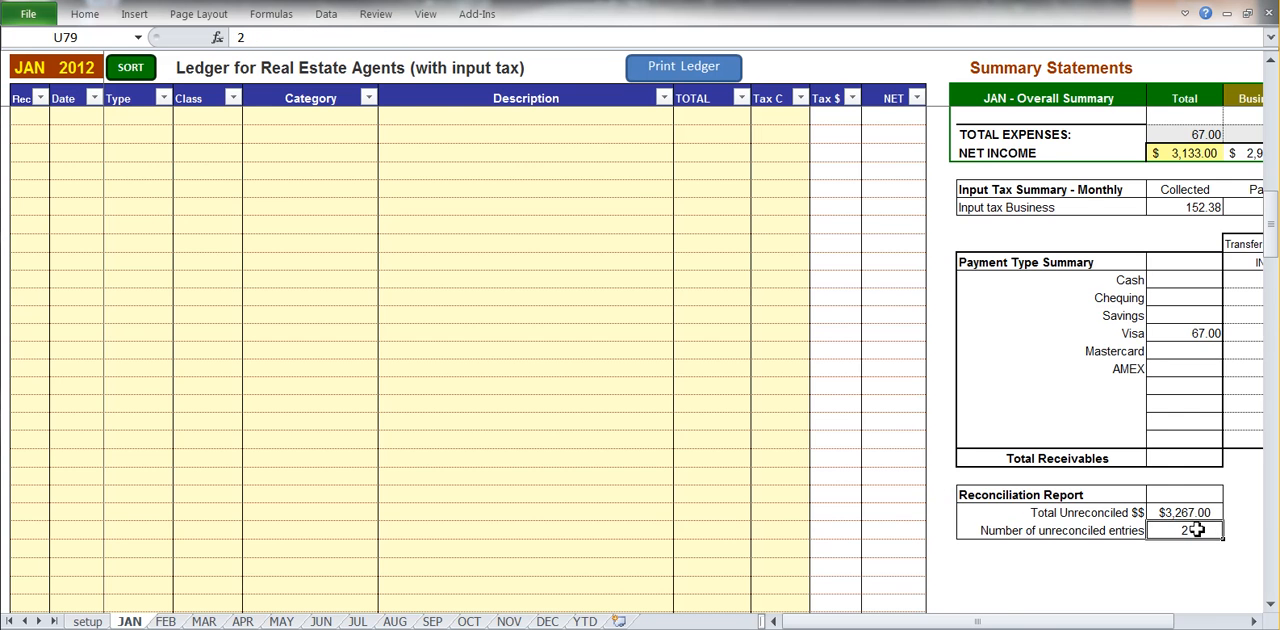
Mark the 04-Jan Shell gas entry as reconciled with an x in the Rec column.
scroll(1189, 530, up, 17)
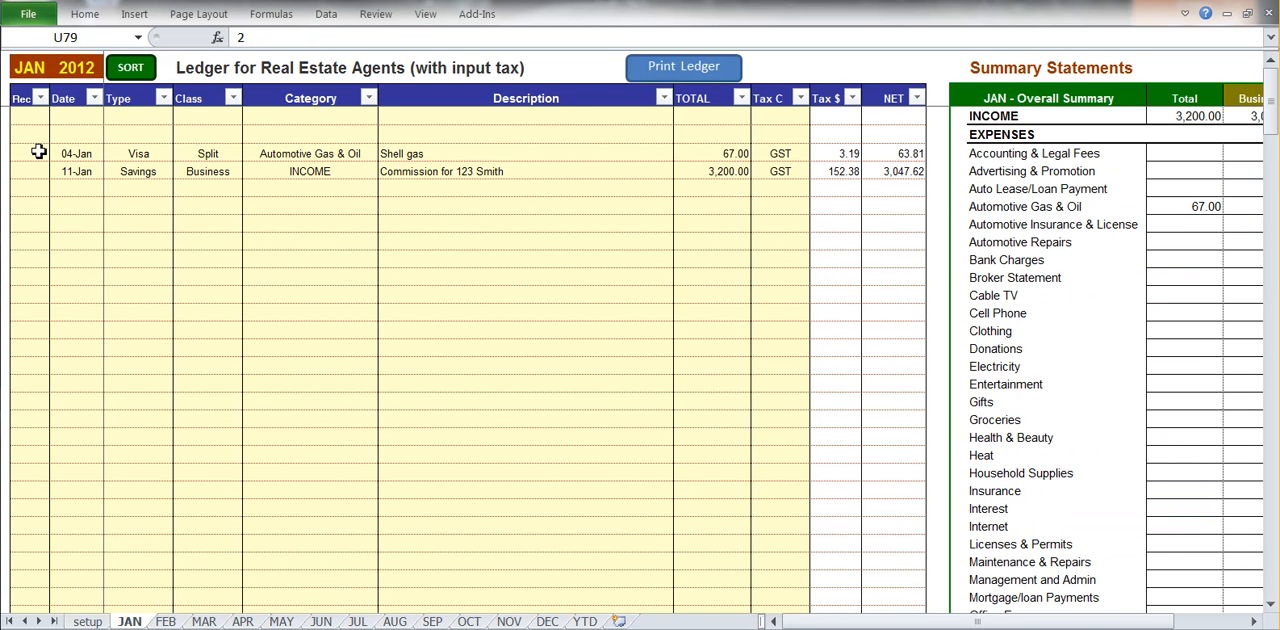
click(31, 152)
key(alt+Down)
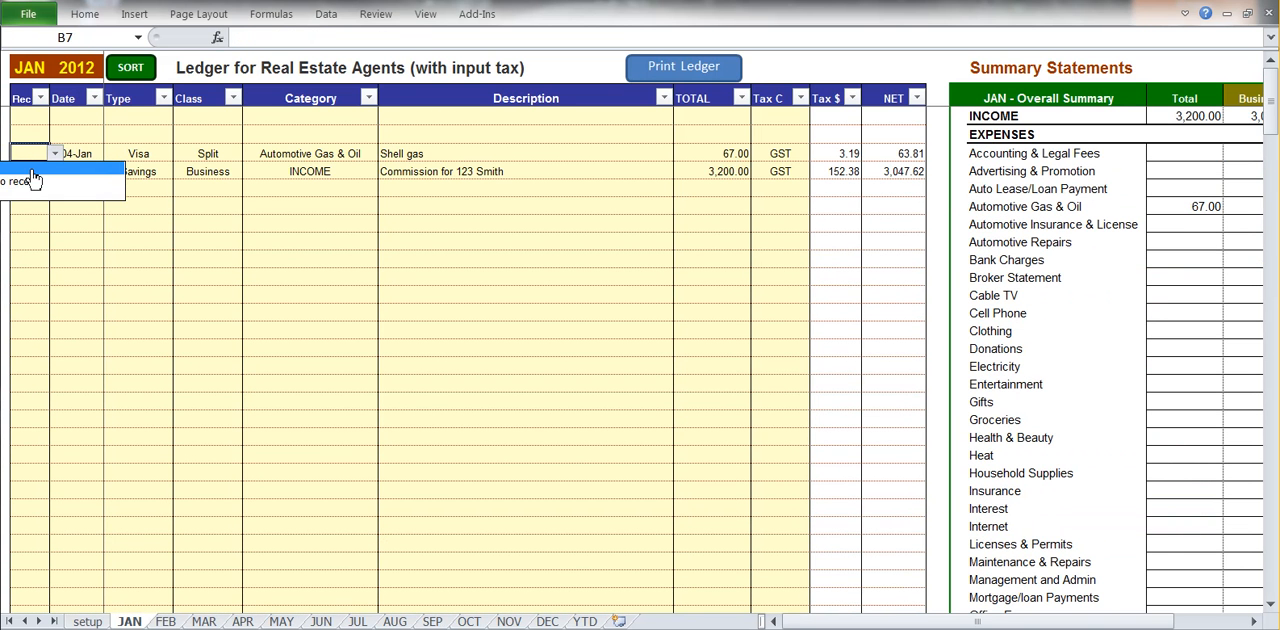
click(33, 178)
click(205, 222)
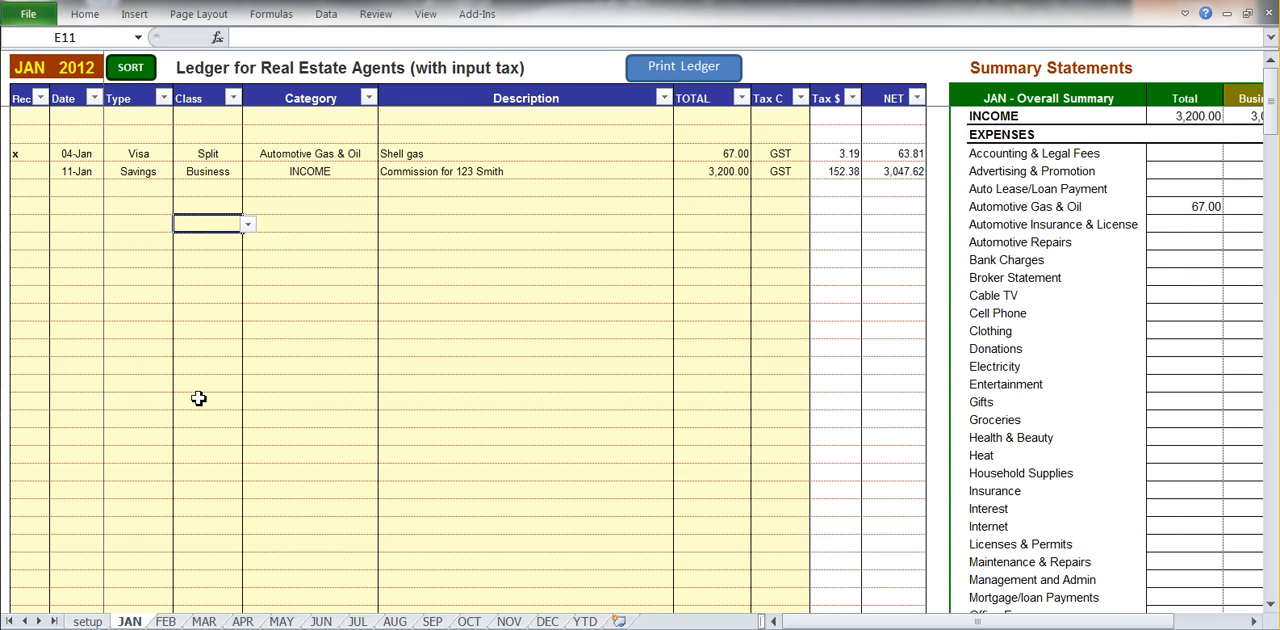